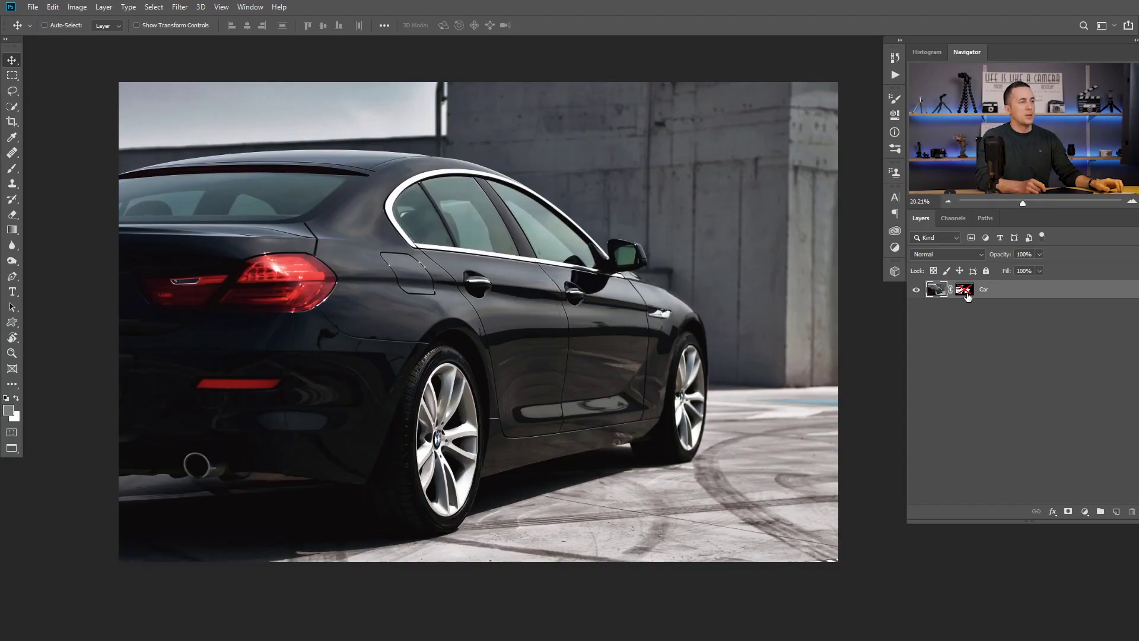
Examine the Car layer's mask by viewing it alone and comparing the image with the mask enabled and disabled.
alt+click(965, 291)
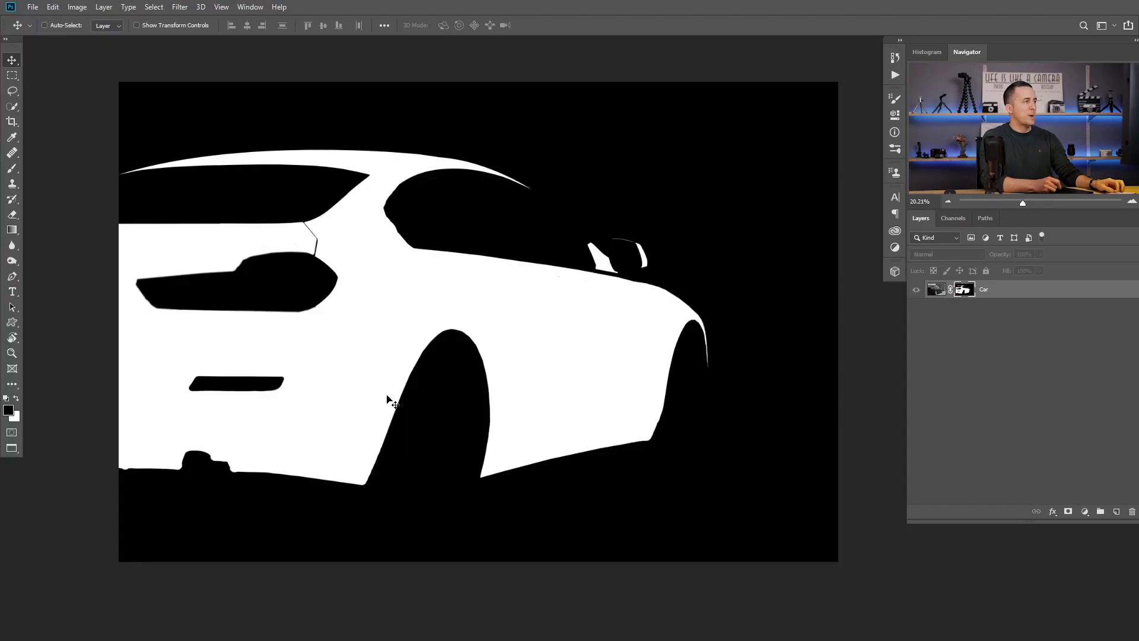
alt+click(963, 289)
shift+click(964, 289)
shift+click(964, 289)
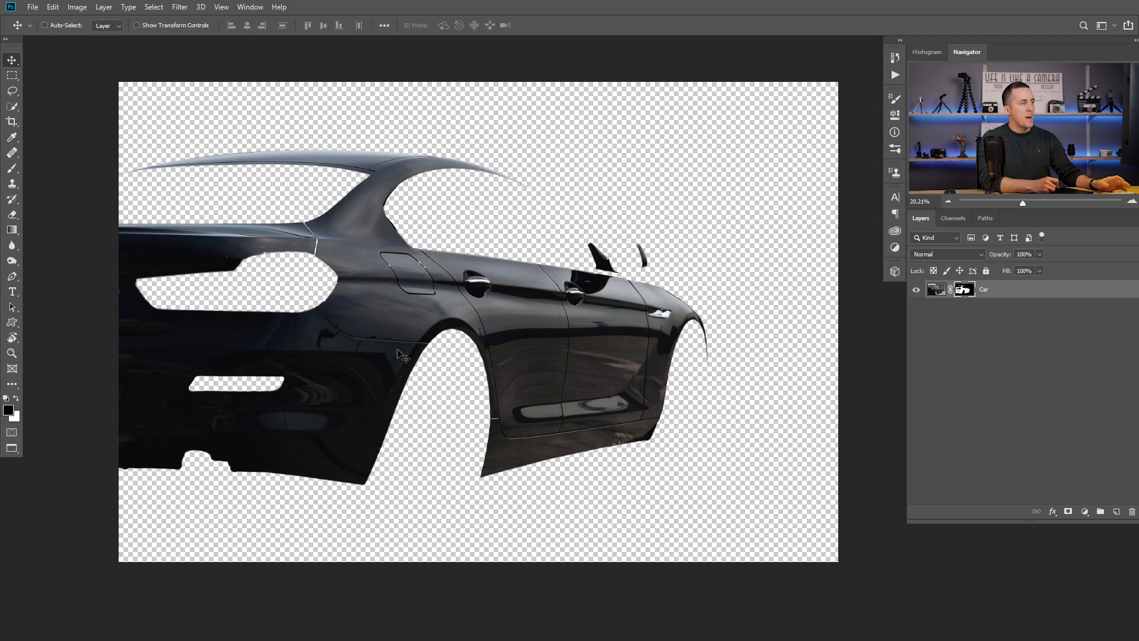
shift+click(965, 291)
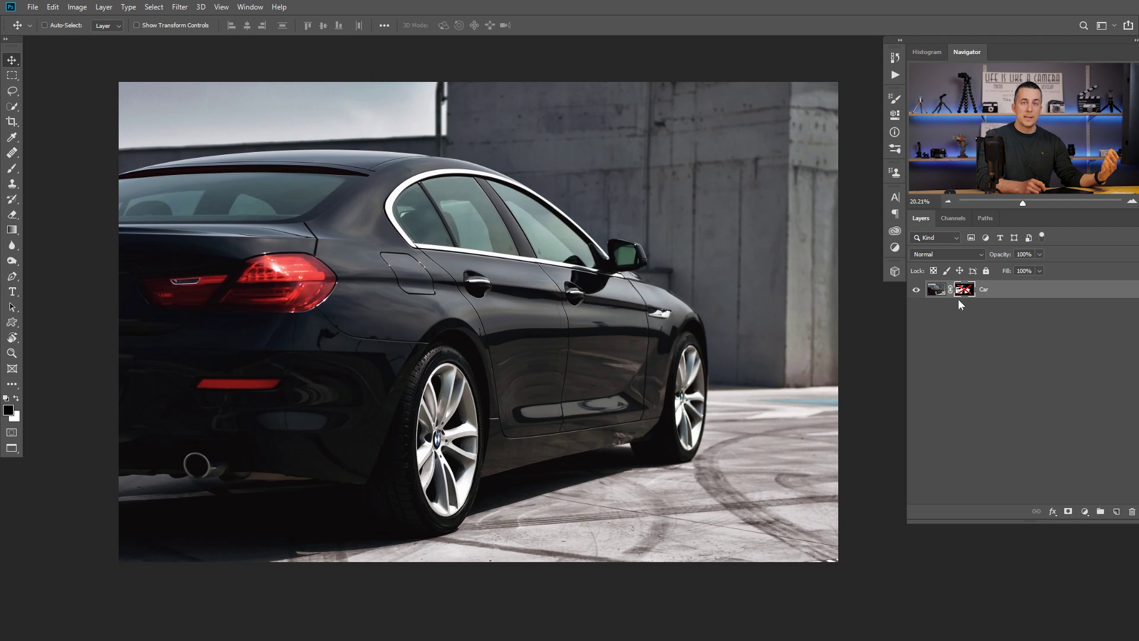
Create a new layer group above the Car layer and move the Car layer's mask onto the group.
click(1101, 512)
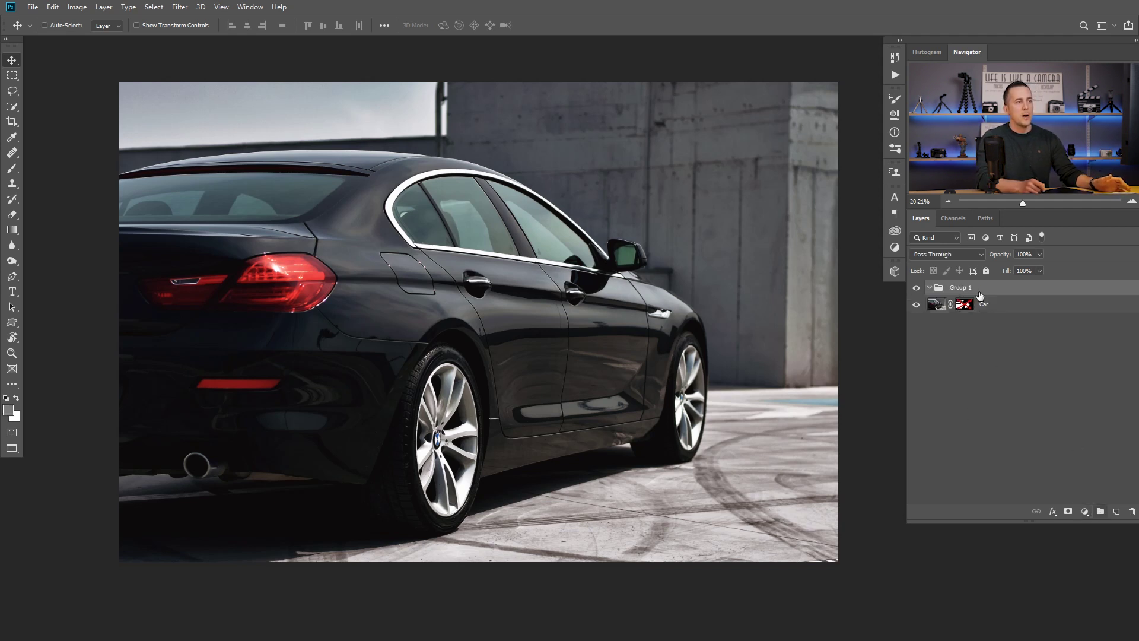
drag(967, 307, 970, 299)
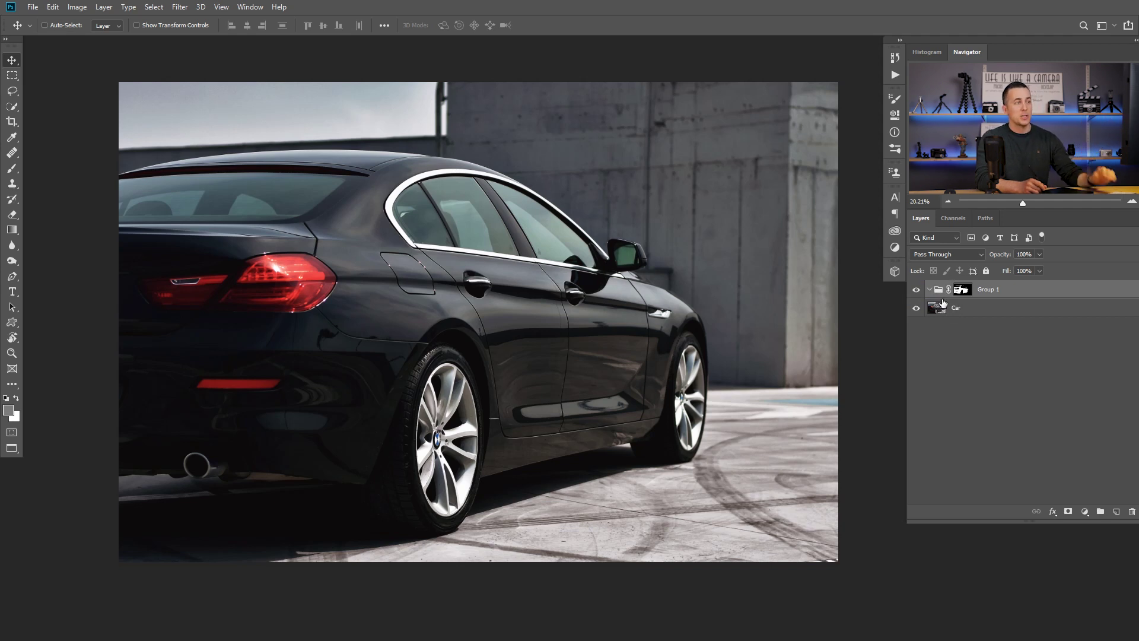
Add a Hue/Saturation adjustment inside the masked group with Colorize enabled and Saturation at 65.
click(1084, 512)
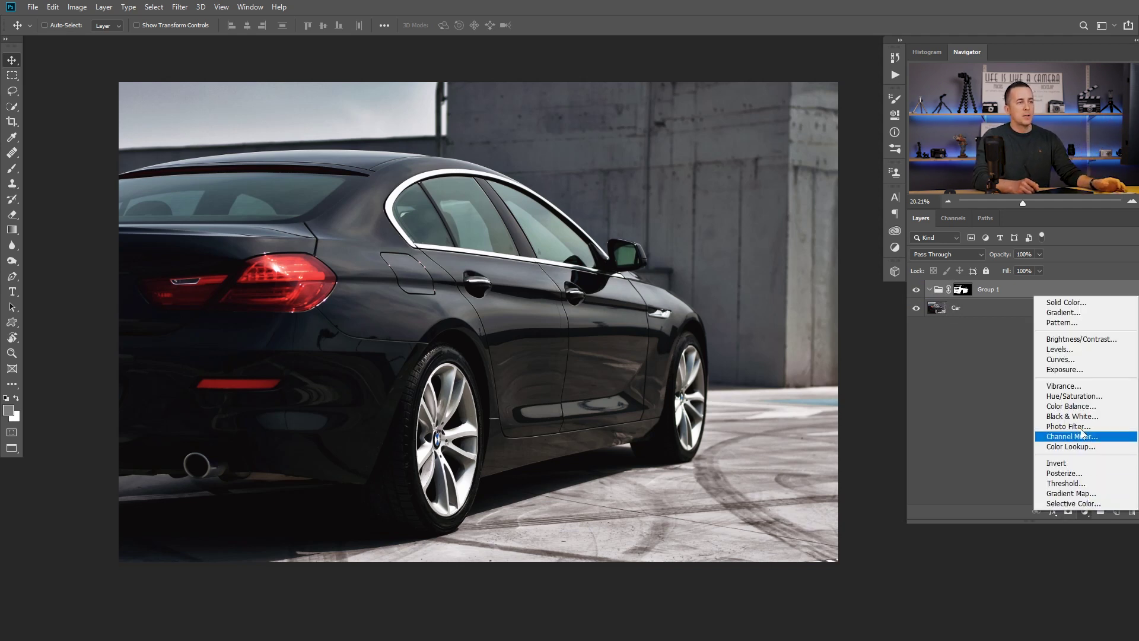
click(1075, 396)
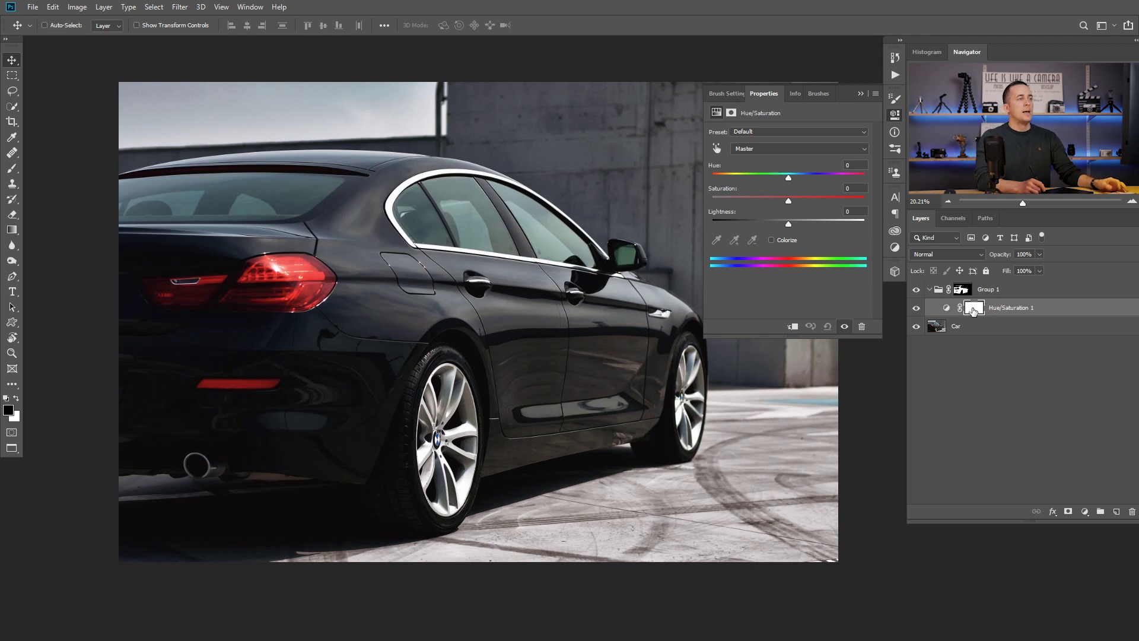
click(946, 308)
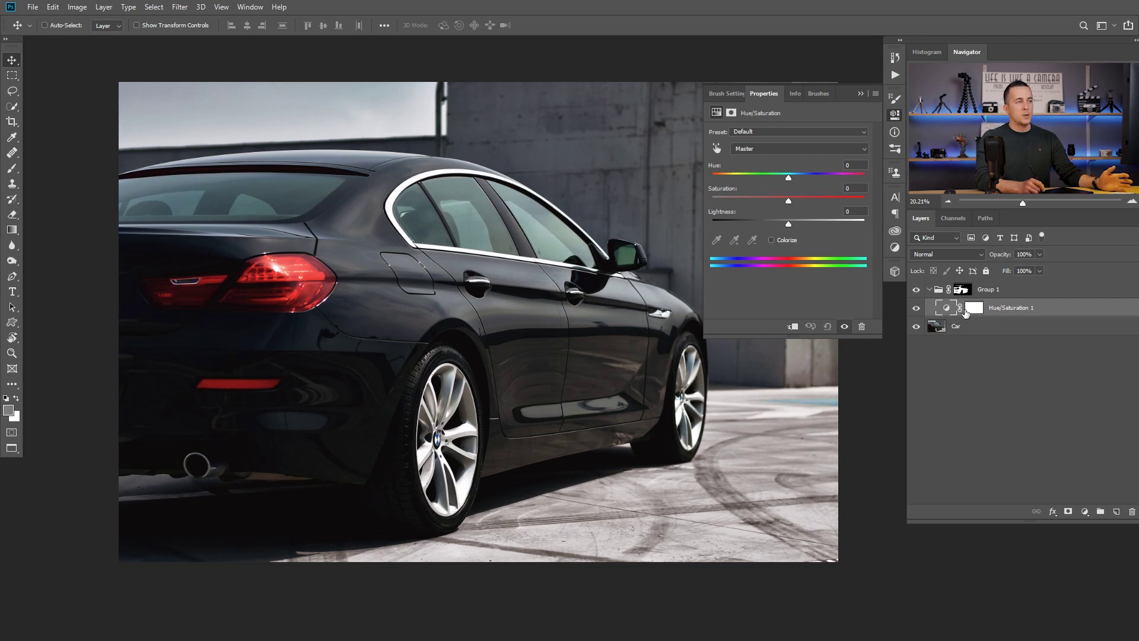
click(771, 239)
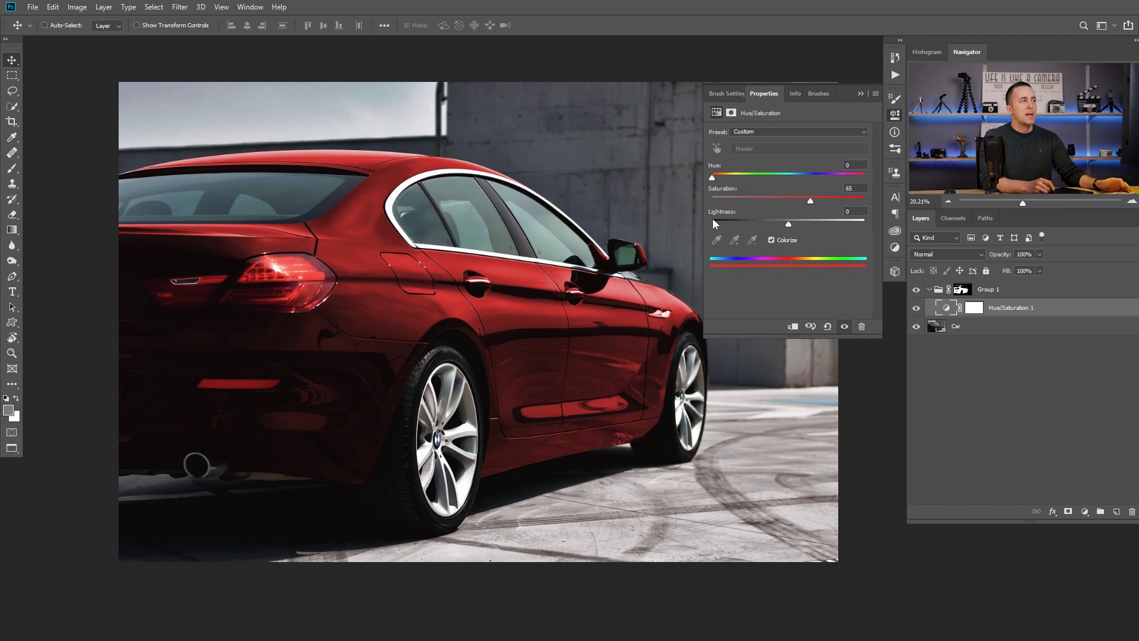
Try lighter and less saturated tints of the car paint, ending at Saturation 66 and Lightness +14.
drag(794, 226, 854, 229)
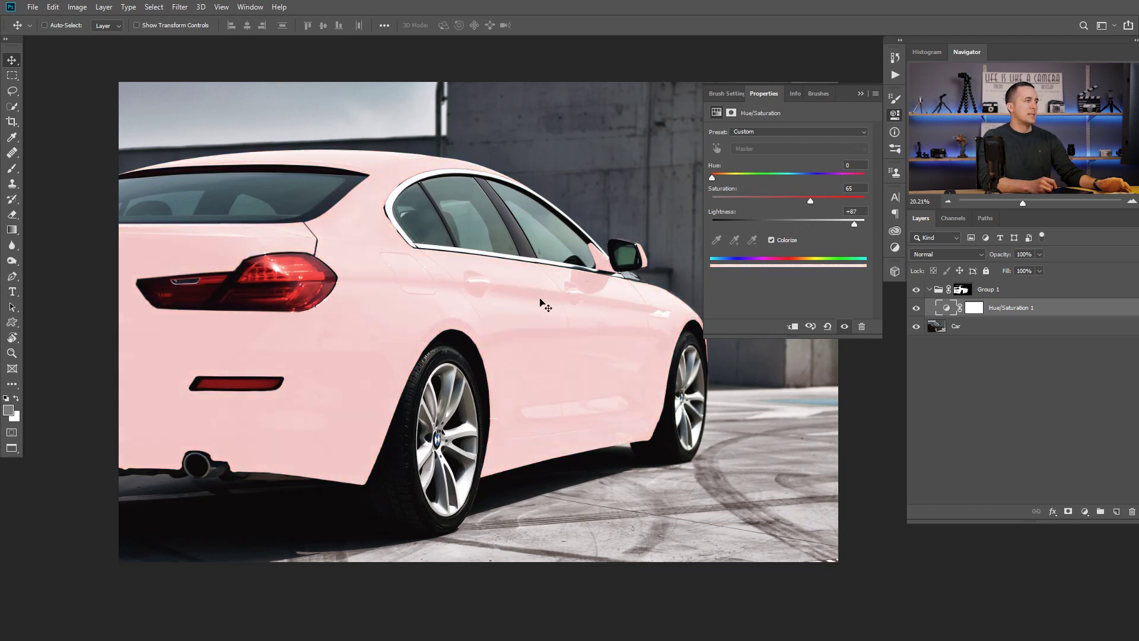
drag(809, 199, 753, 201)
drag(857, 223, 811, 225)
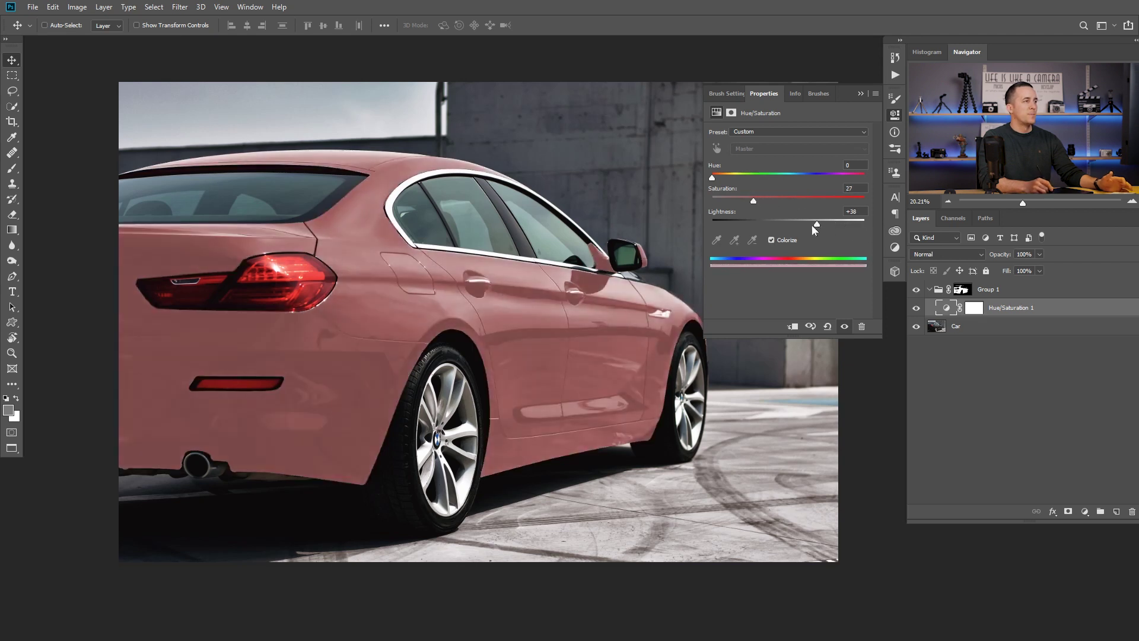
drag(760, 201, 800, 221)
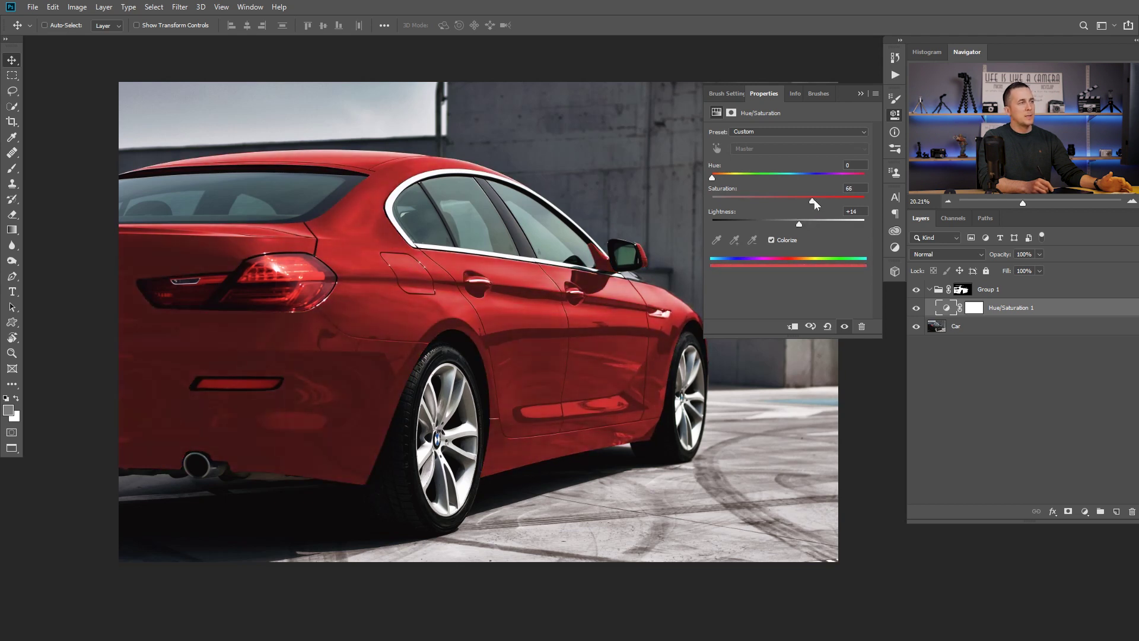
Try other paint hues, then set the Hue/Saturation adjustment to Hue 0, Saturation 63 and Lightness +12.
drag(712, 177, 873, 188)
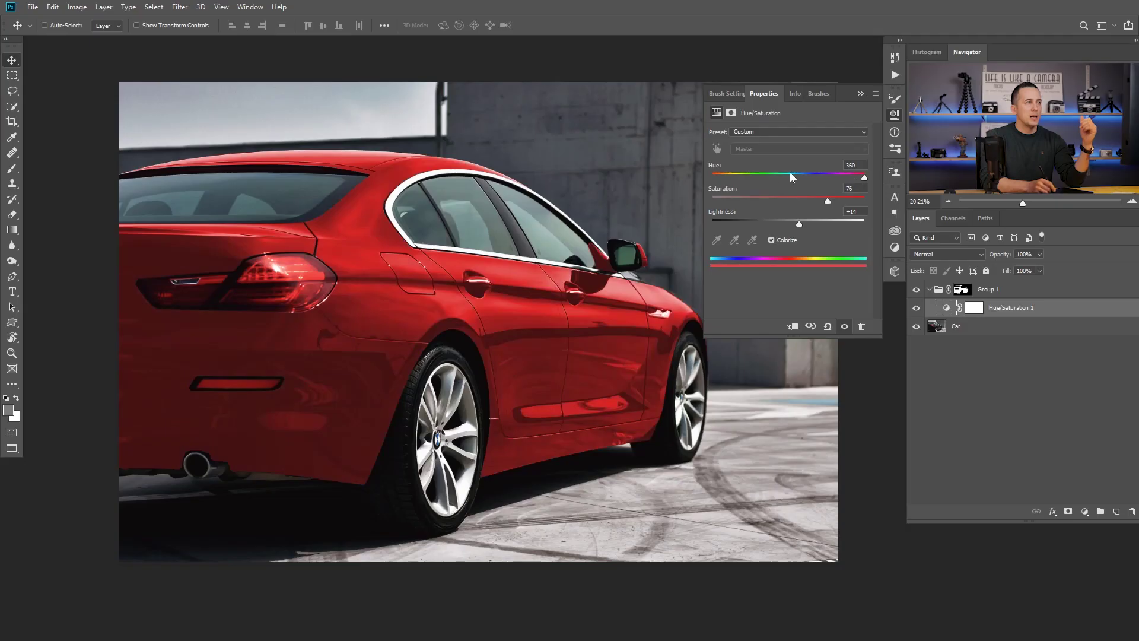
drag(789, 172, 731, 179)
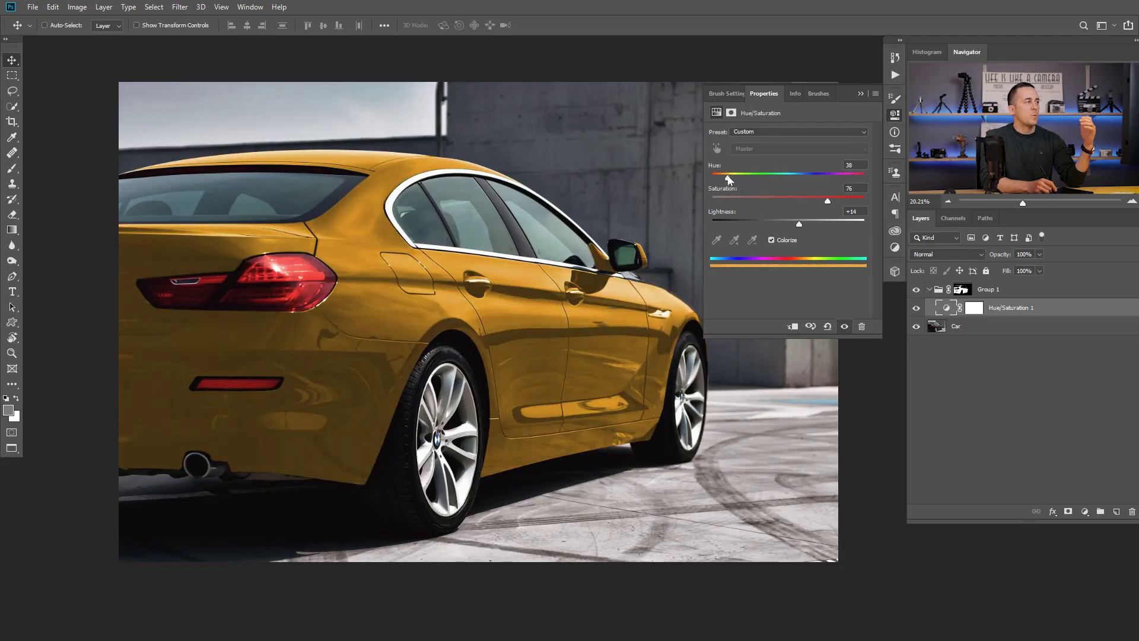
drag(834, 203, 860, 202)
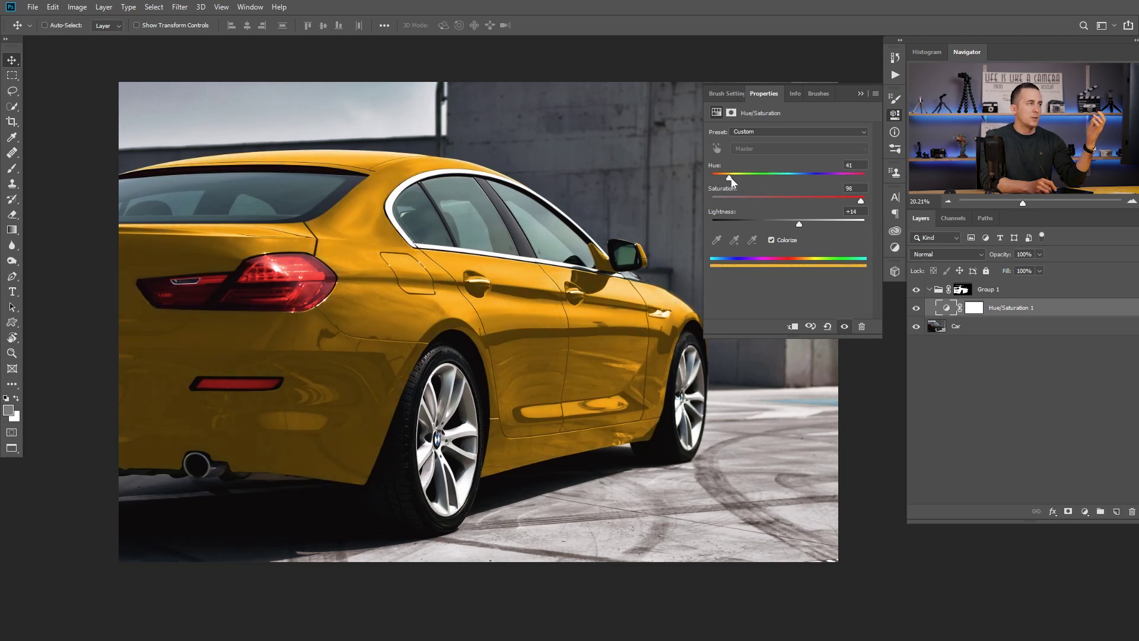
drag(730, 181, 703, 177)
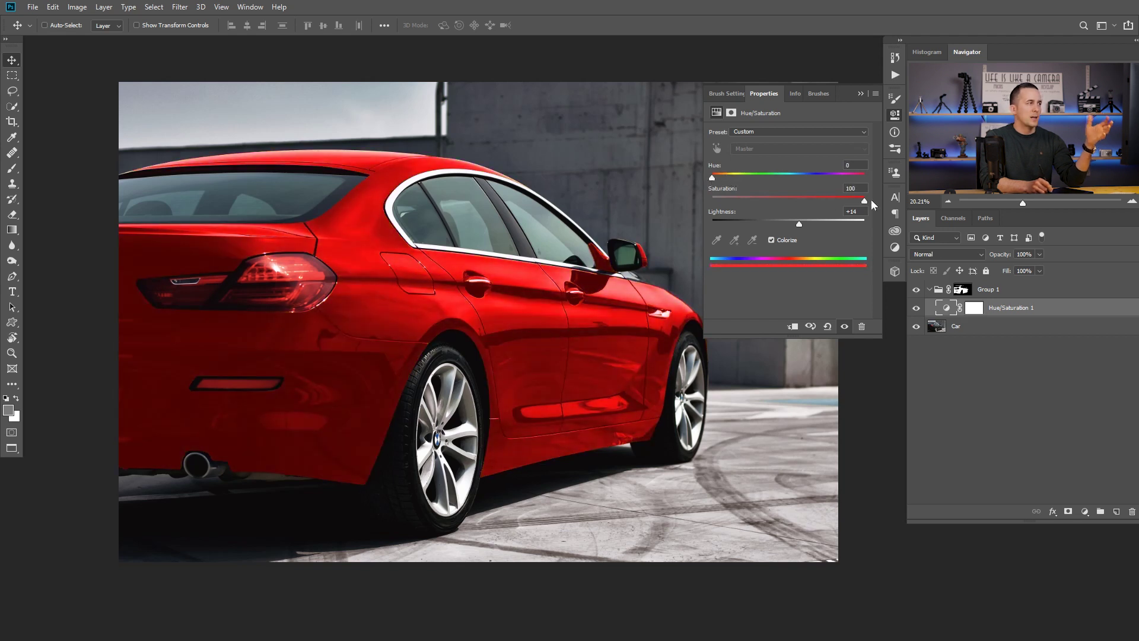
drag(823, 201, 811, 202)
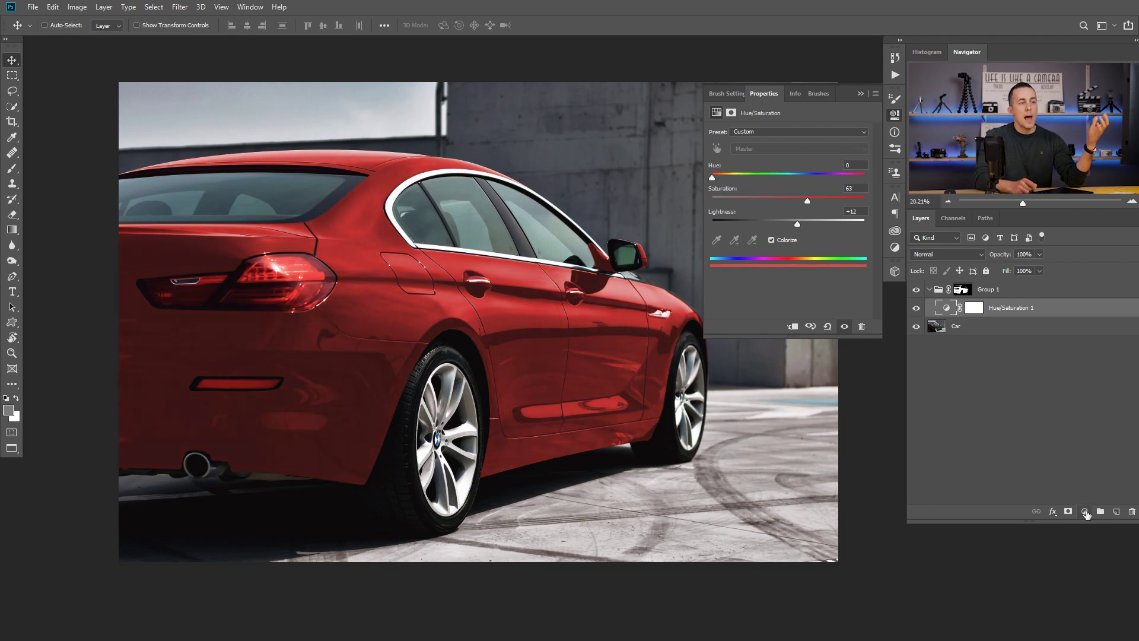
Add a Curves adjustment above Hue/Saturation with a contrast S-curve through input 170, output 192 and input 88, output 77.
click(1086, 514)
click(1062, 360)
click(820, 192)
click(780, 245)
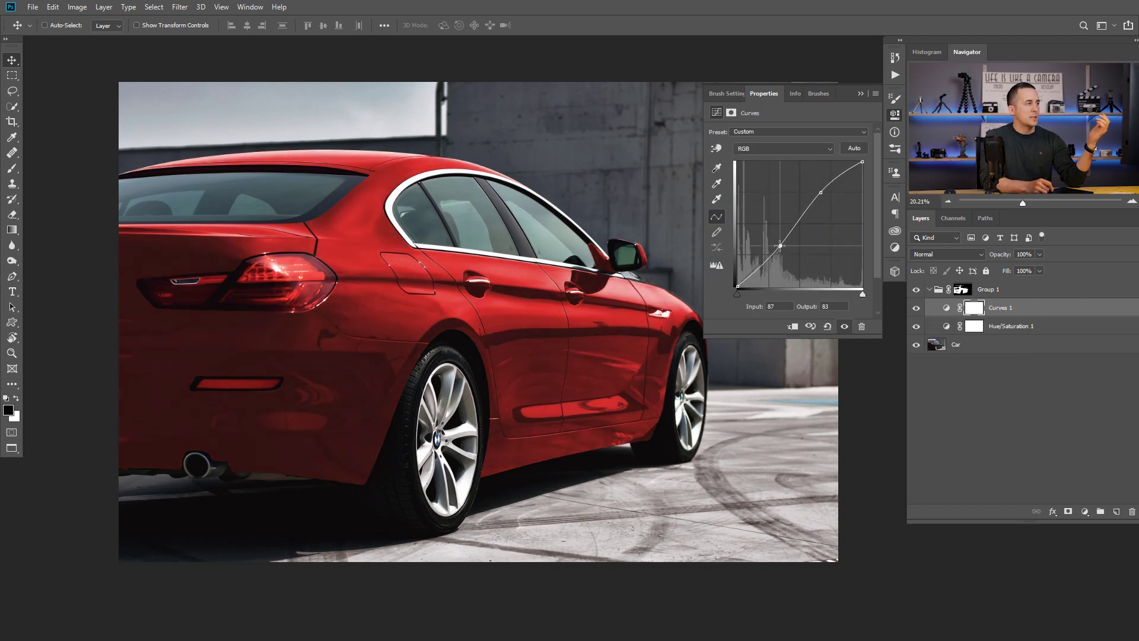
click(819, 199)
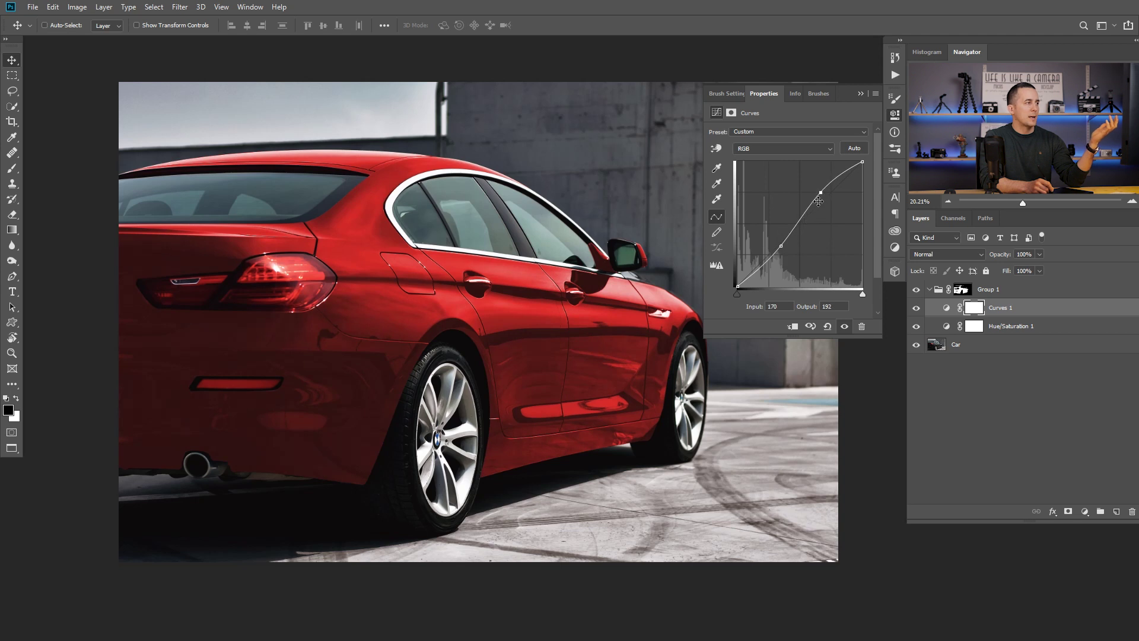
drag(781, 244, 780, 249)
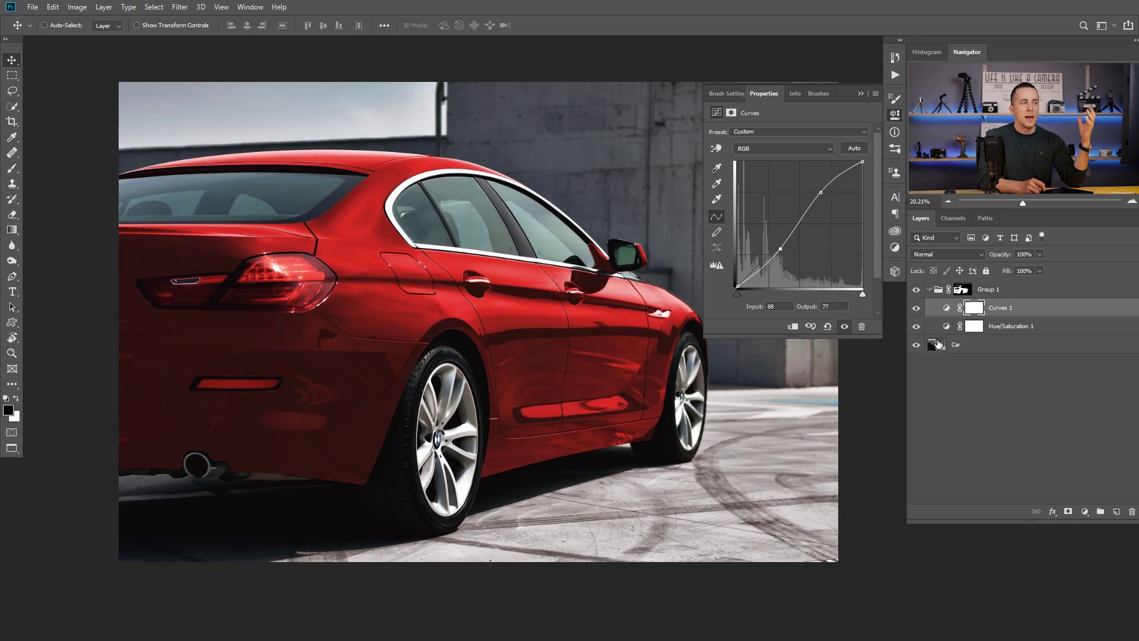
Hide the Hue/Saturation layer and reset the Curves adjustment to its default.
click(916, 325)
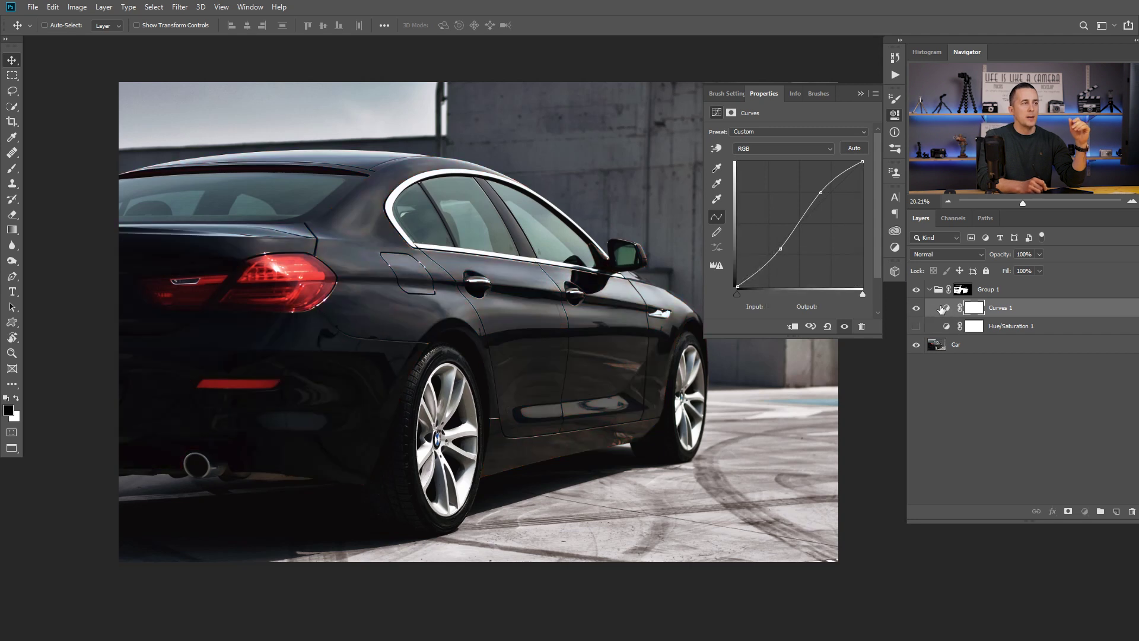
click(828, 325)
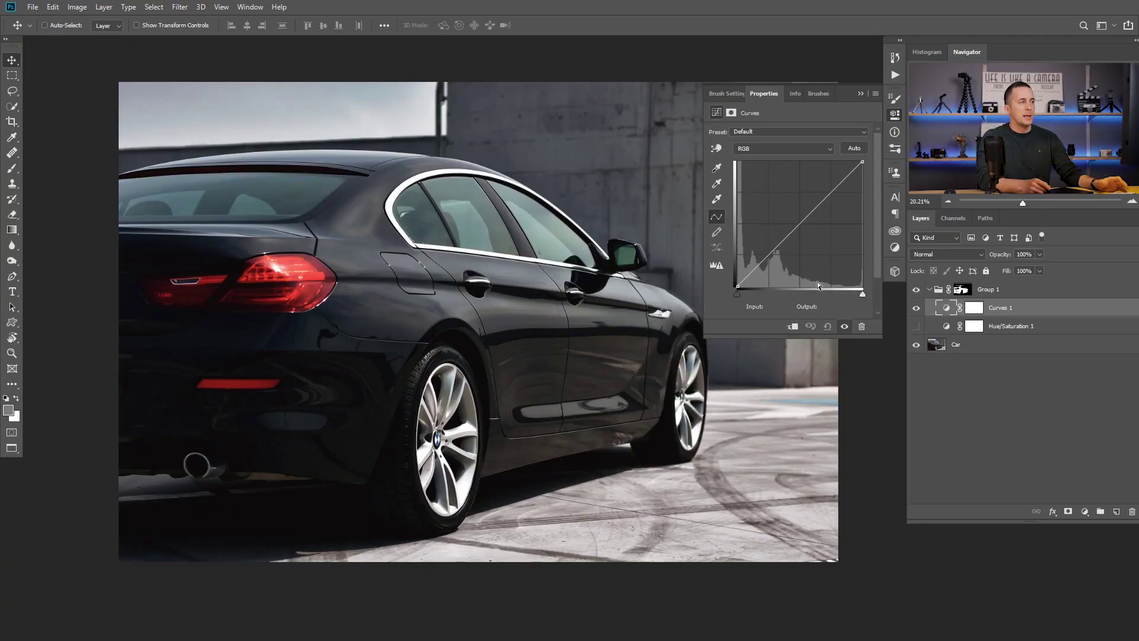
In Curves, raise the Red channel to output 172 at input 90 and lower the Green channel to output 100 at input 148.
click(782, 150)
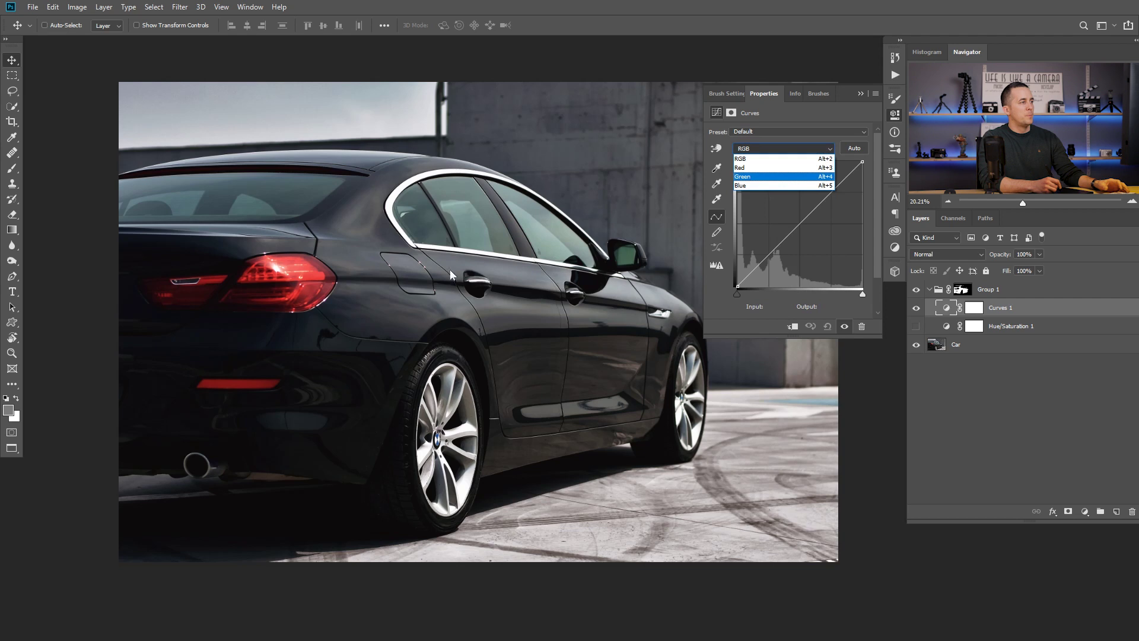
click(771, 168)
drag(801, 220, 781, 202)
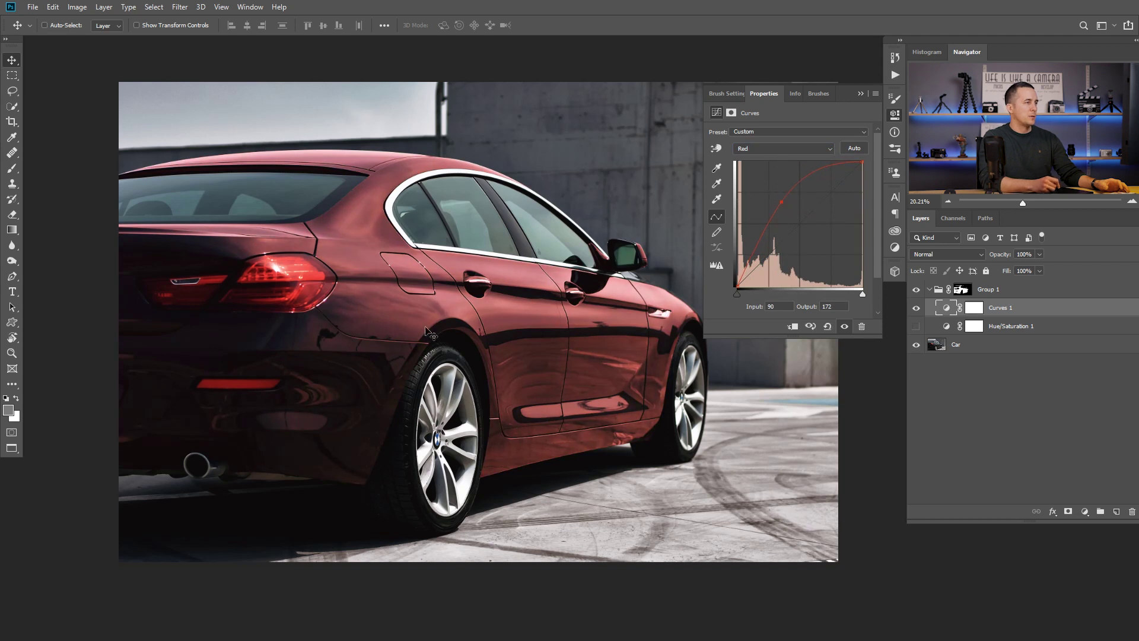
click(776, 150)
click(774, 176)
drag(808, 216, 810, 238)
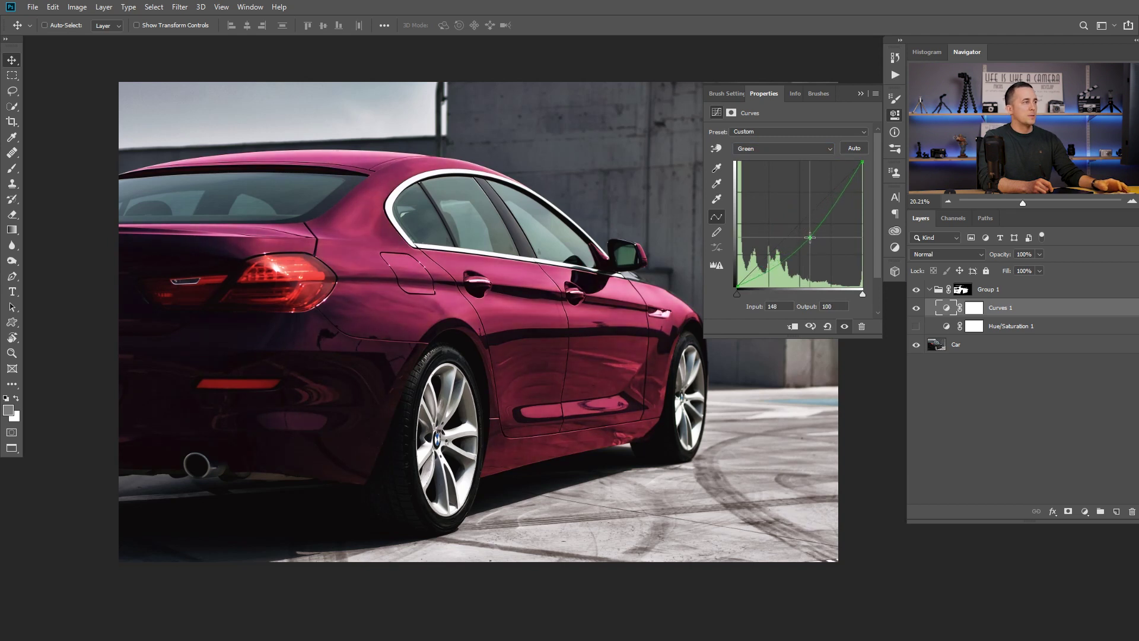
In Curves, lower the Blue channel to output 97 at input 153 and raise the RGB curve to output 151 at input 119.
click(784, 148)
click(783, 185)
drag(800, 227, 812, 236)
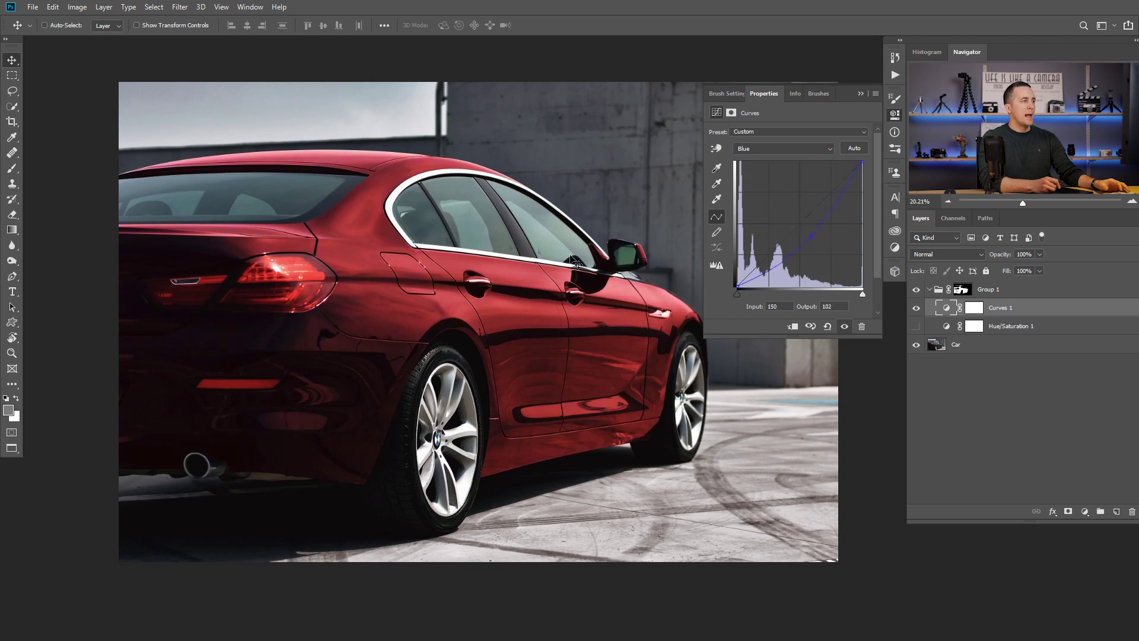
mouse_move(811, 237)
mouse_down()
mouse_move(778, 205)
mouse_move(812, 239)
mouse_up()
click(785, 149)
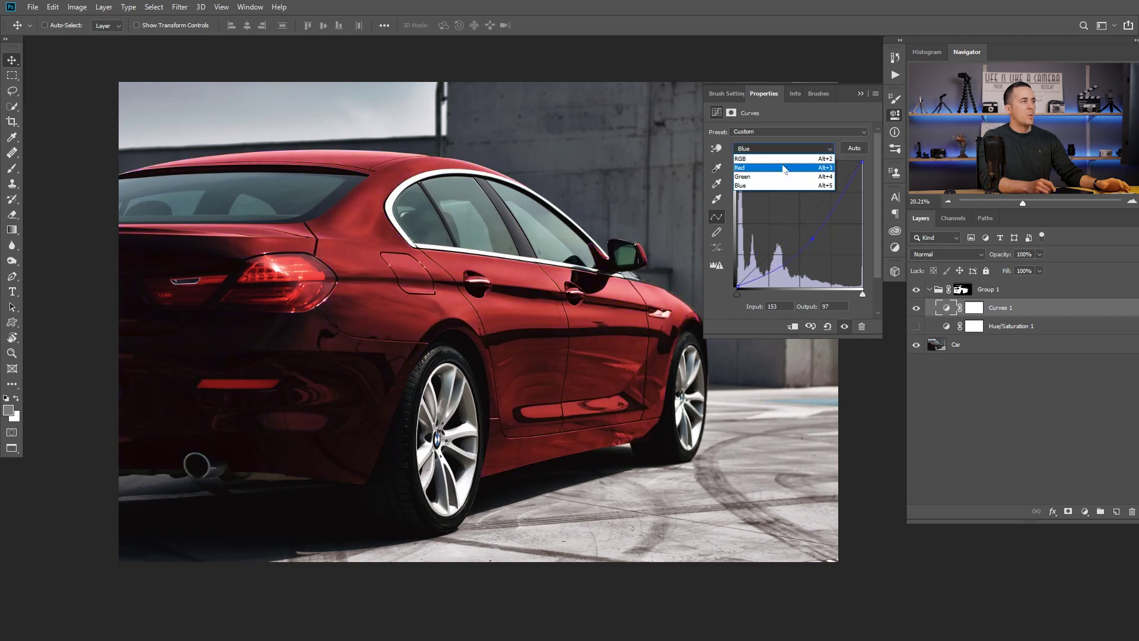
click(789, 149)
drag(804, 218, 796, 213)
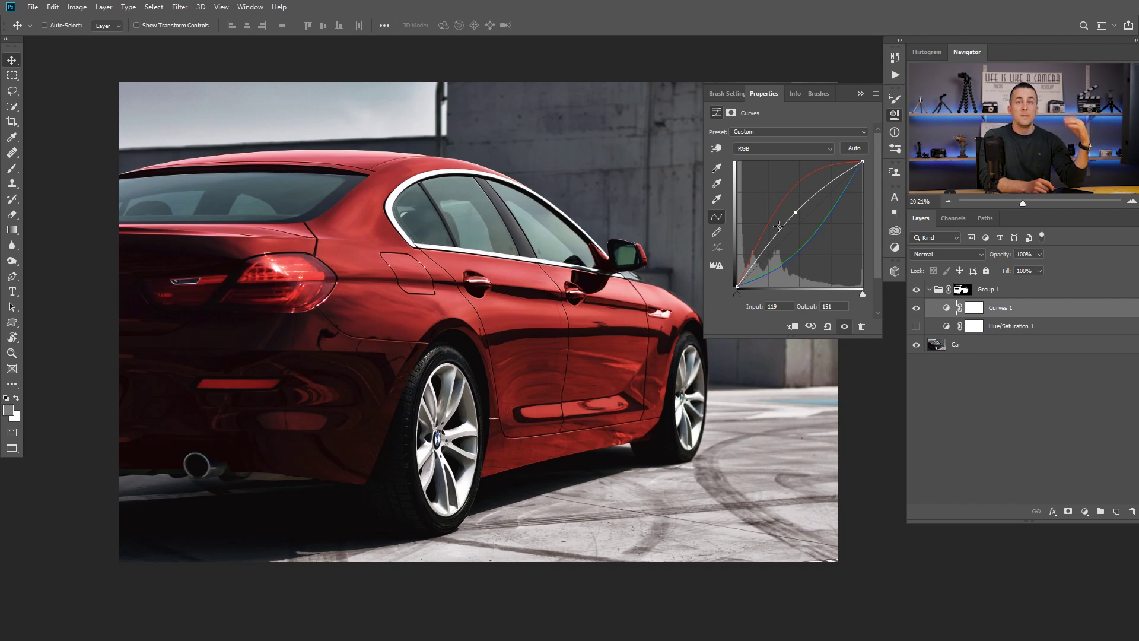
click(77, 9)
mouse_move(174, 24)
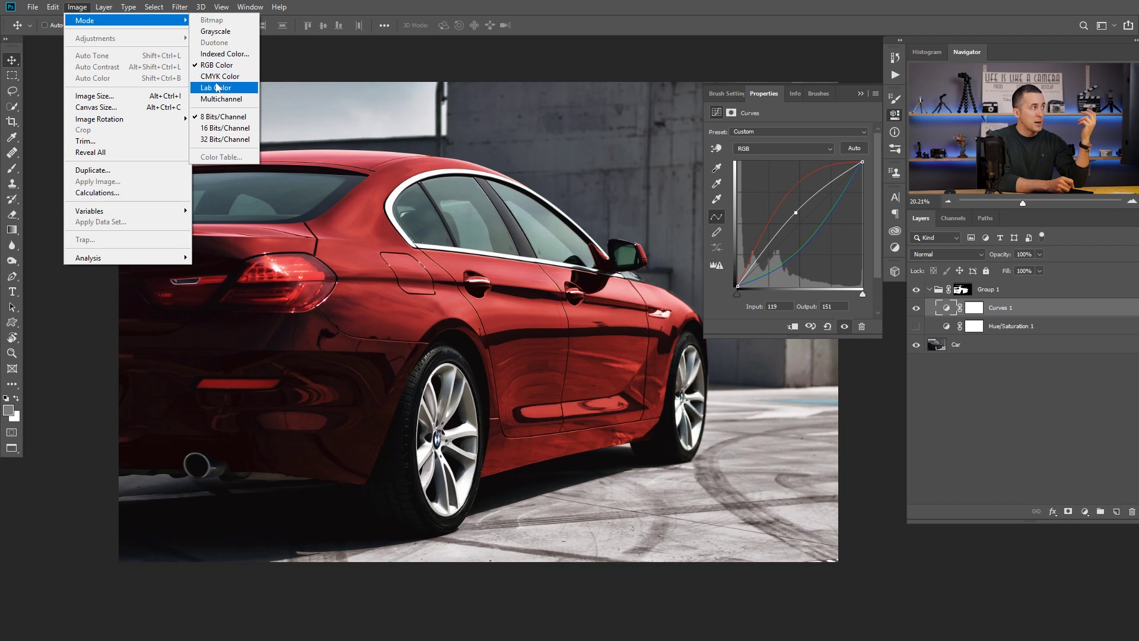
click(219, 90)
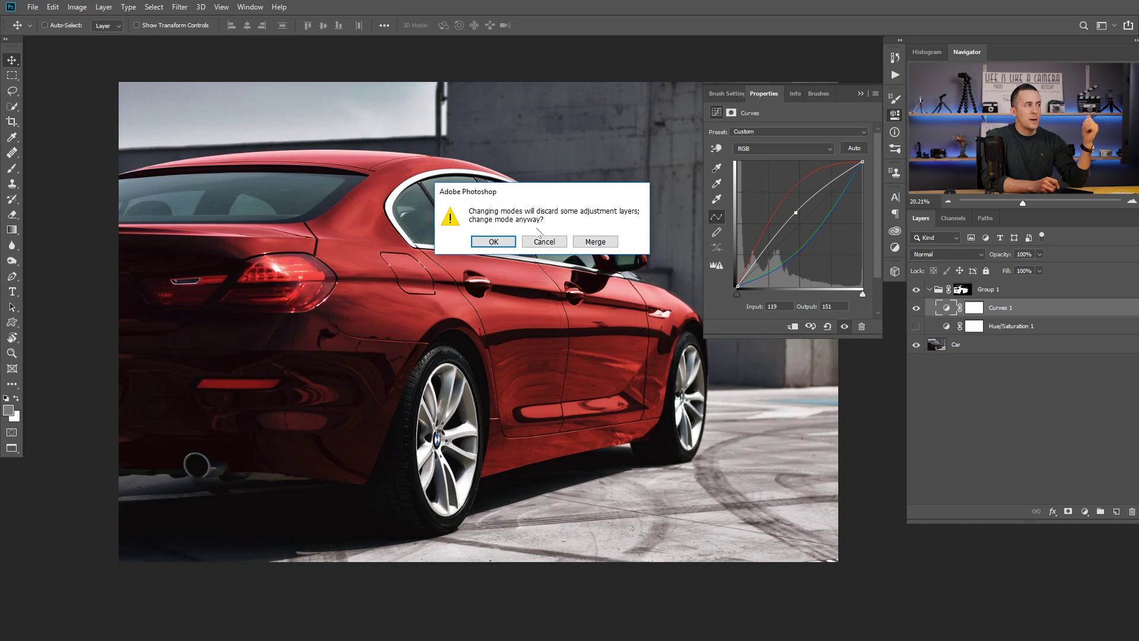
click(544, 242)
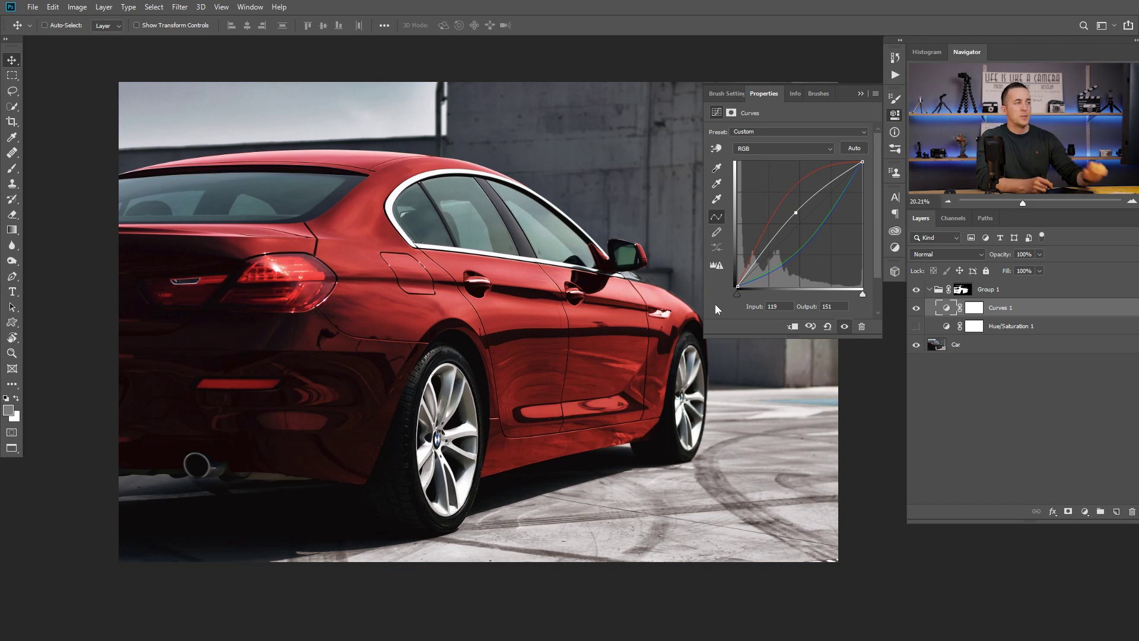
Hide the Curves adjustment and add a pure red (ff0000) Solid Color fill layer above it in the masked group.
click(973, 307)
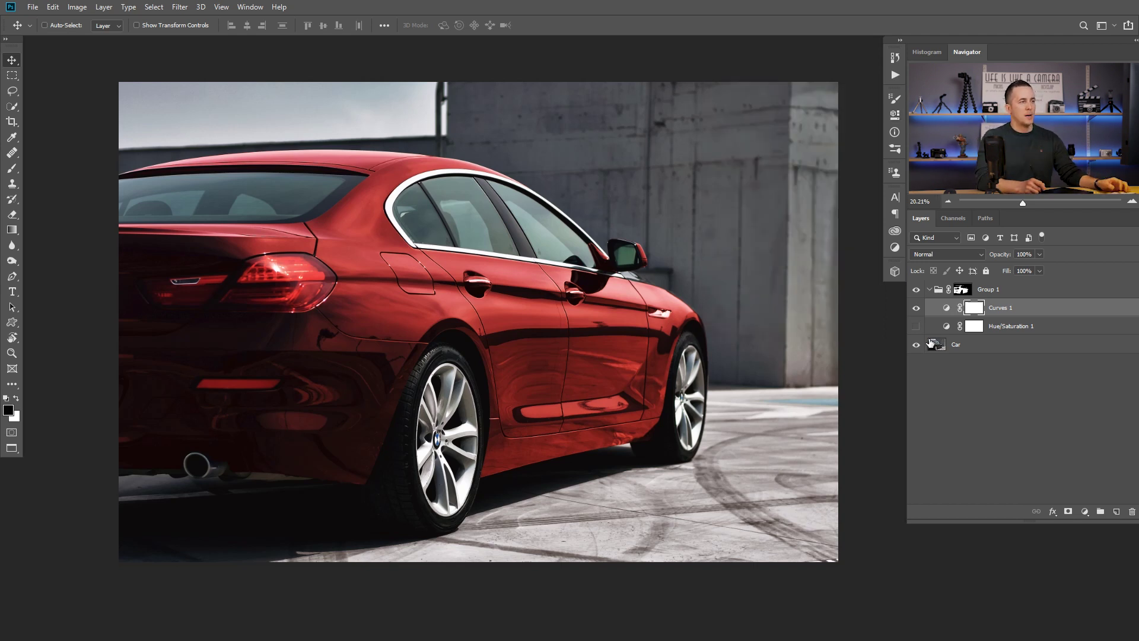
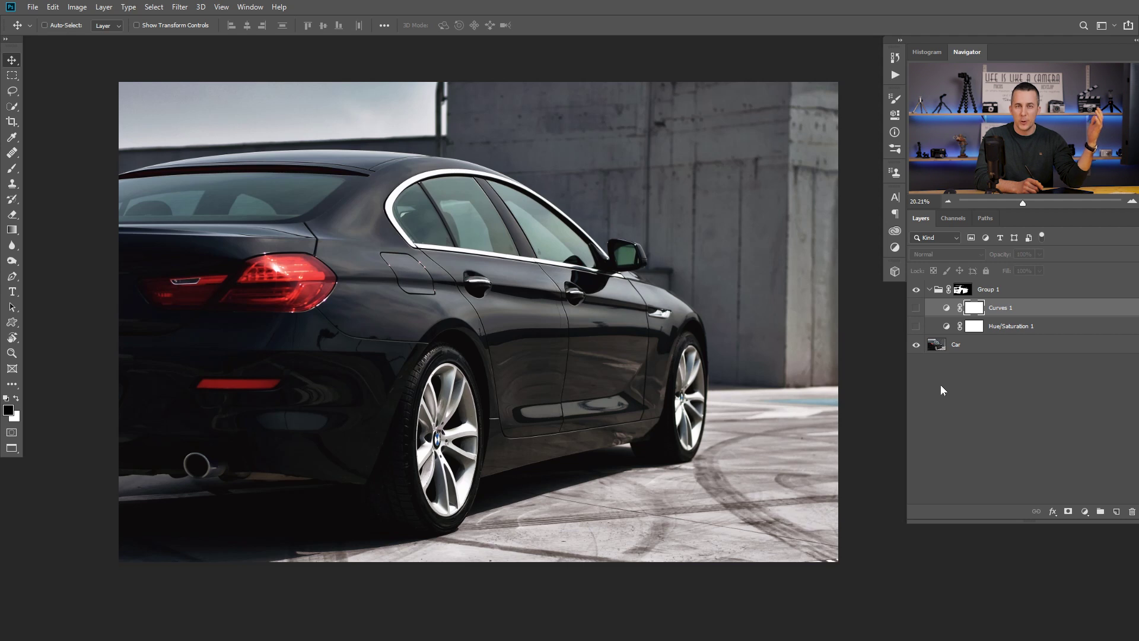
click(1085, 511)
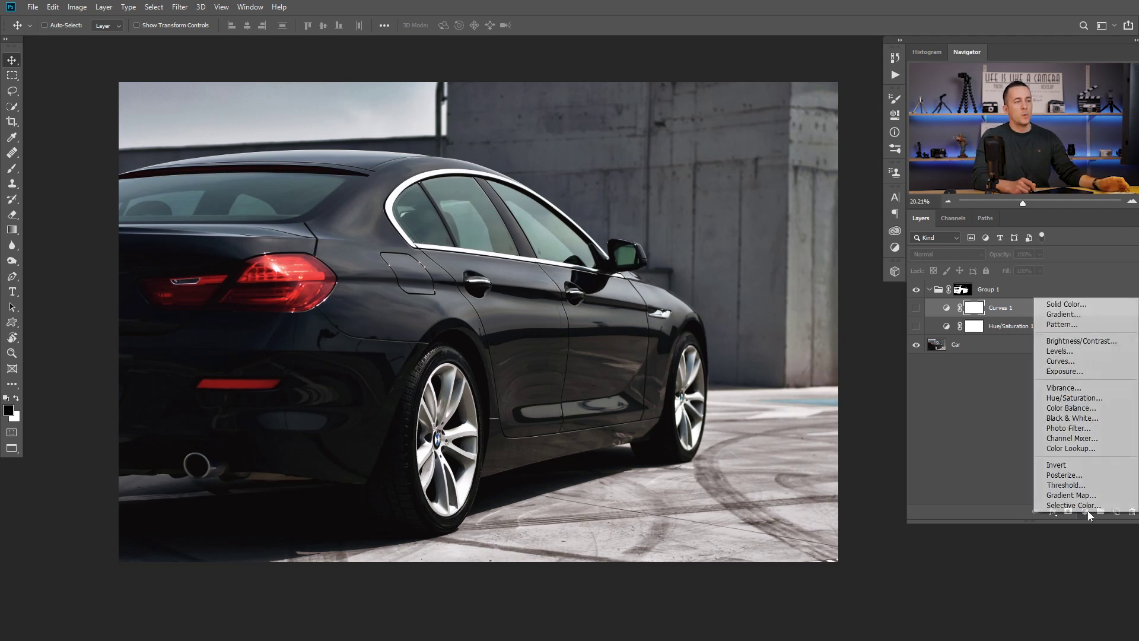
click(1064, 305)
drag(872, 307, 798, 287)
click(674, 356)
drag(674, 356, 764, 319)
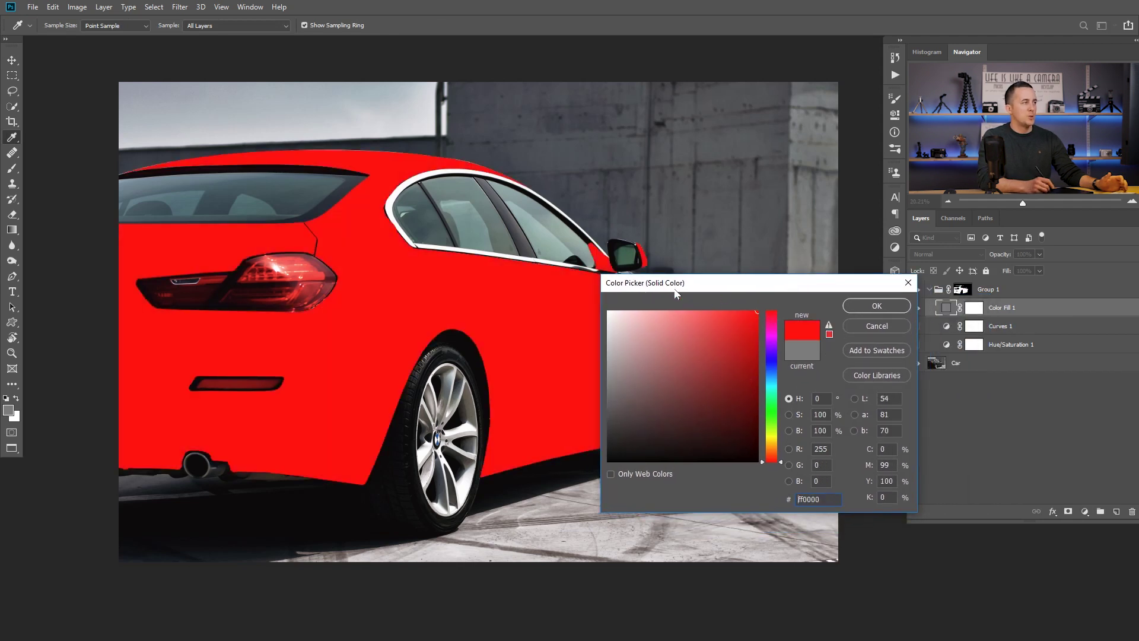
drag(774, 361, 777, 291)
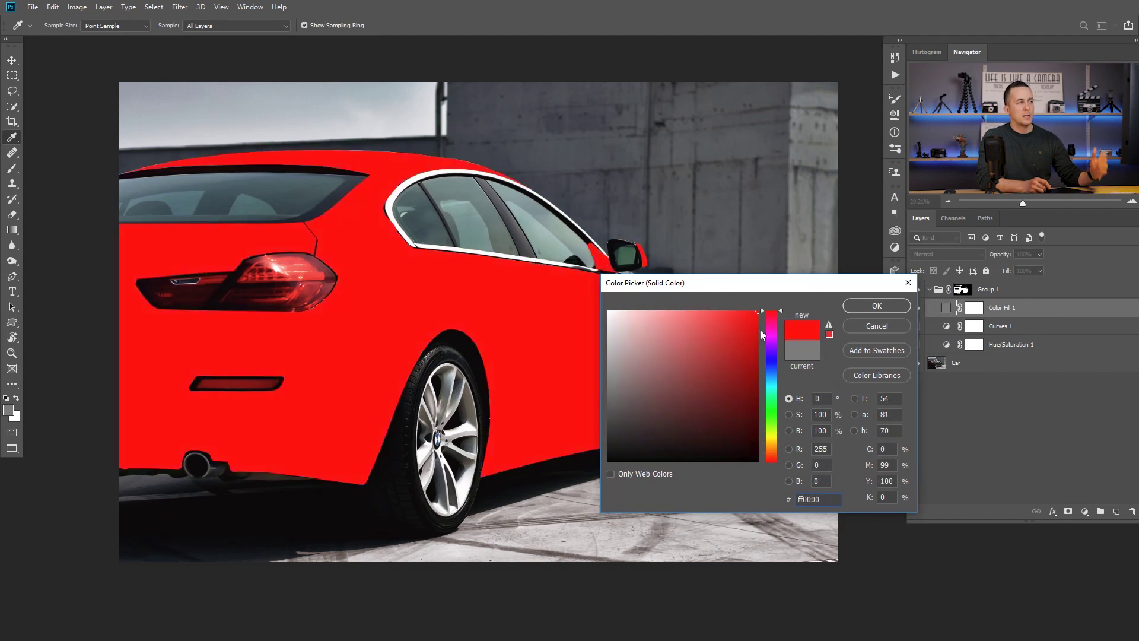
click(876, 305)
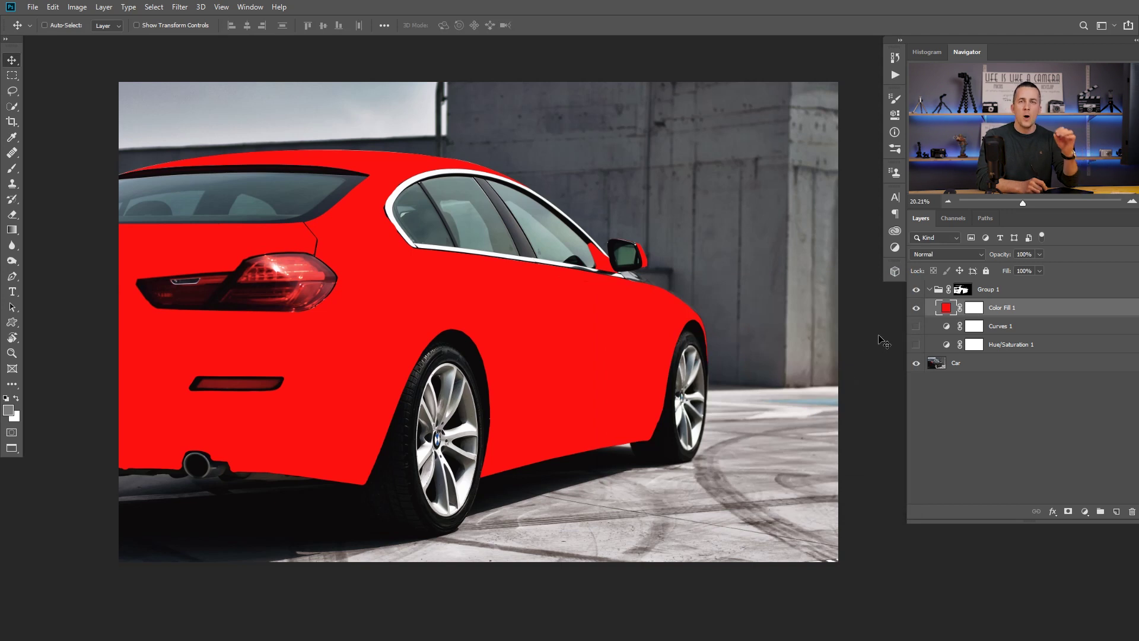
Try the Screen blend mode on the red fill layer, including a reduced opacity of 64%.
click(948, 254)
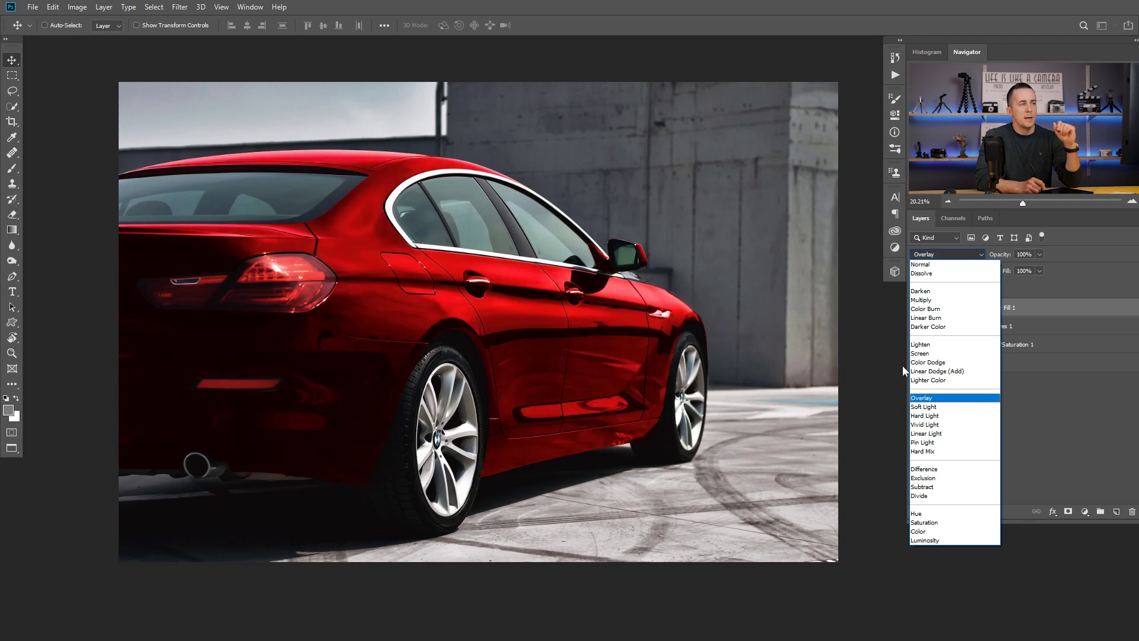
click(921, 354)
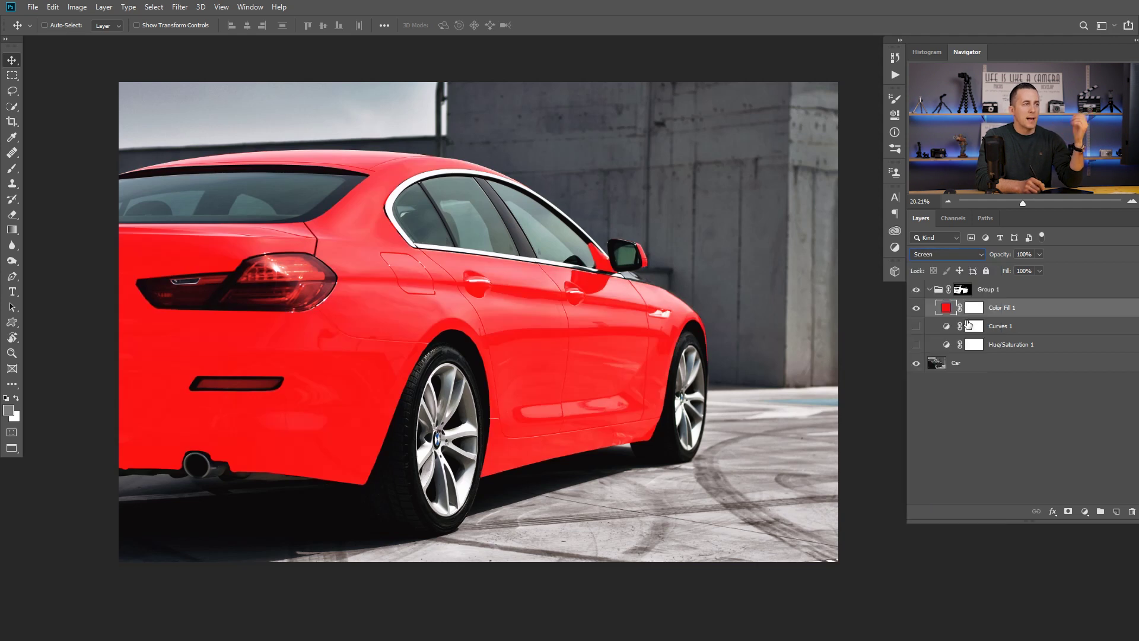
drag(994, 257, 988, 256)
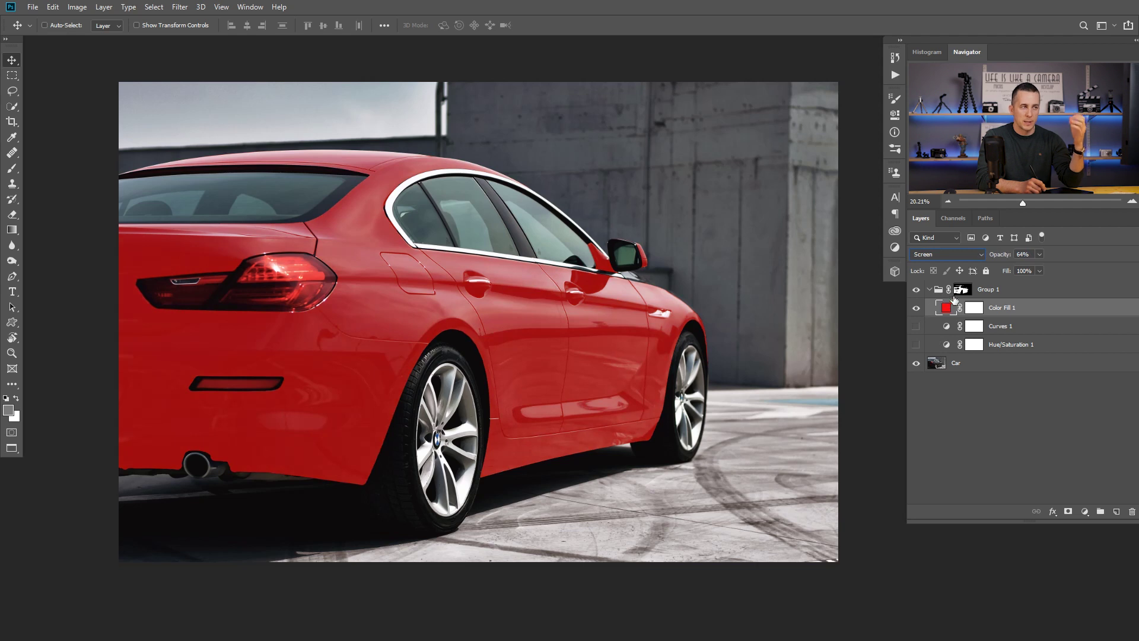
click(959, 254)
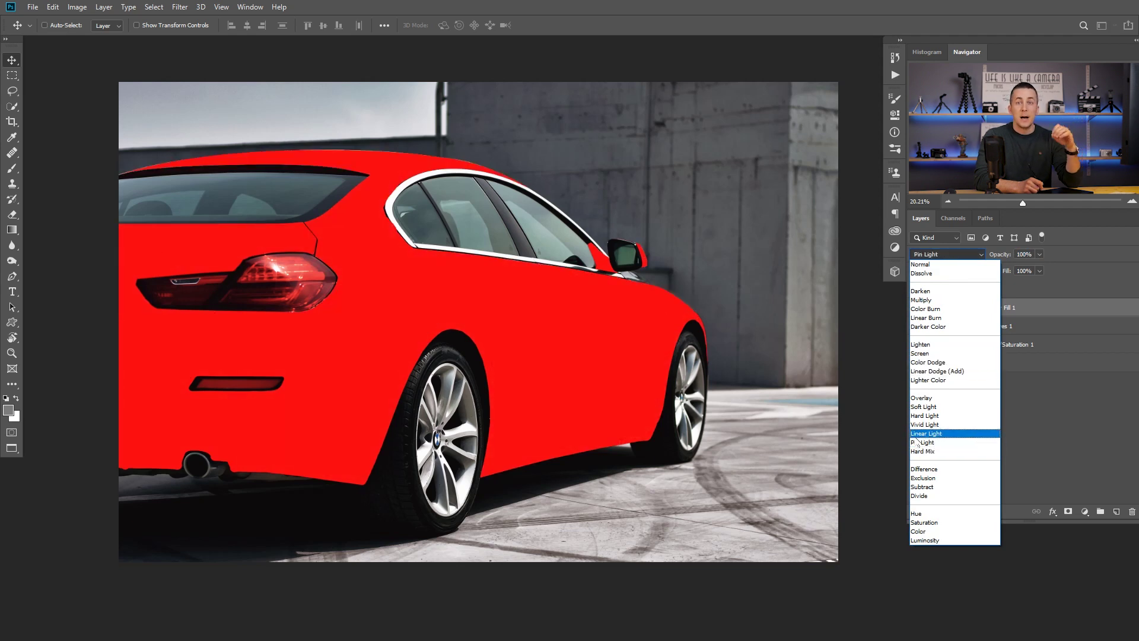
click(920, 353)
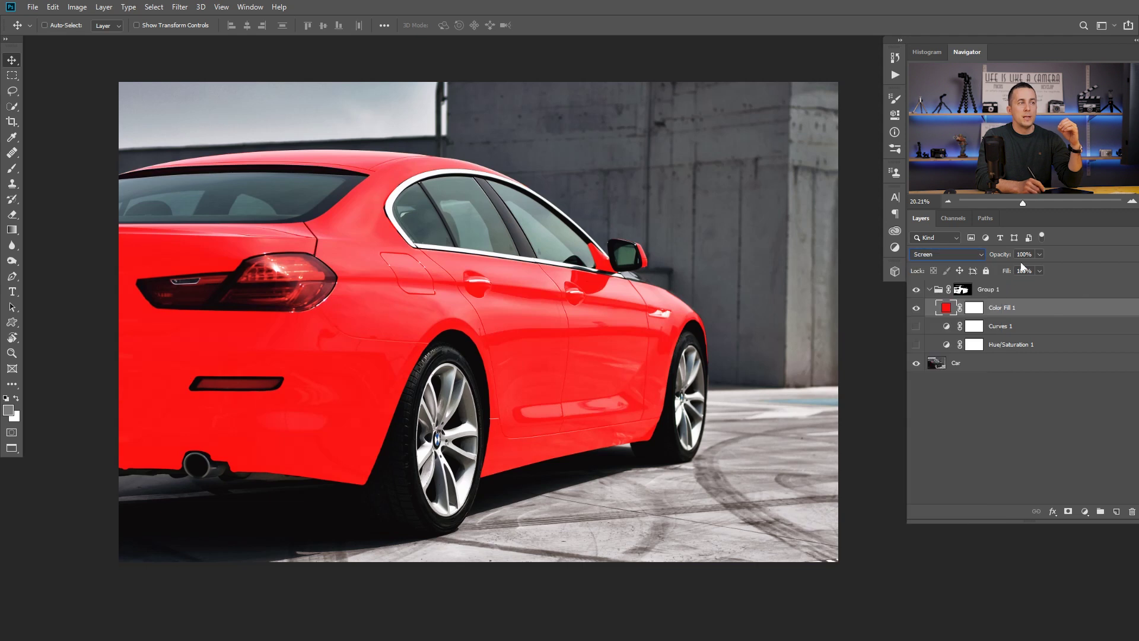
Try the Hard Mix blend mode on the red fill layer with 100% opacity and 38% fill.
click(978, 254)
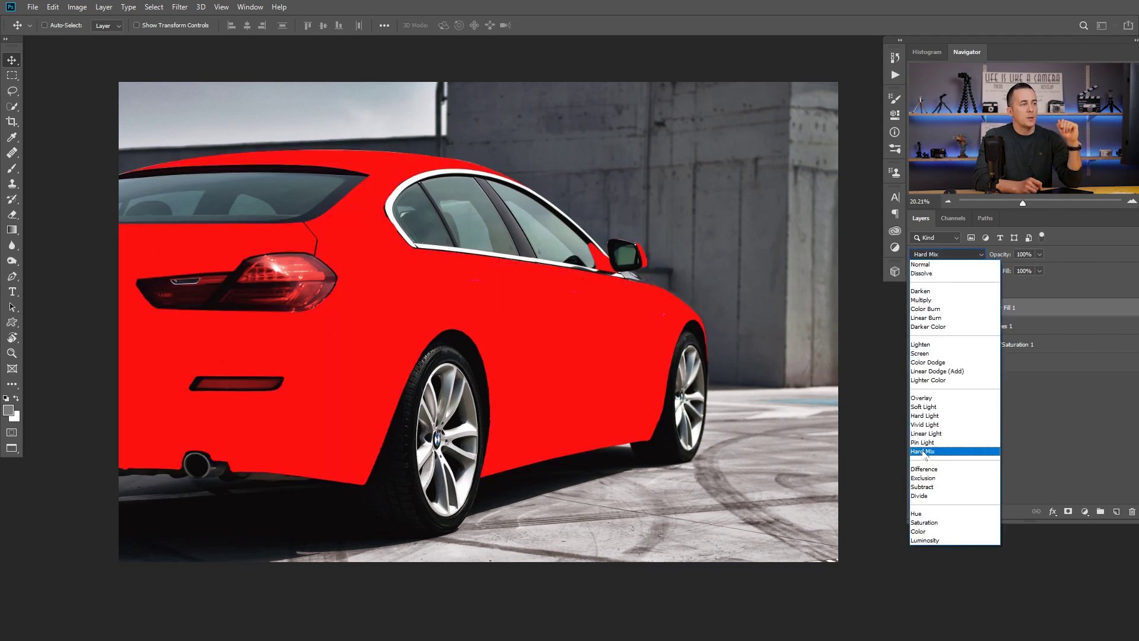
click(922, 451)
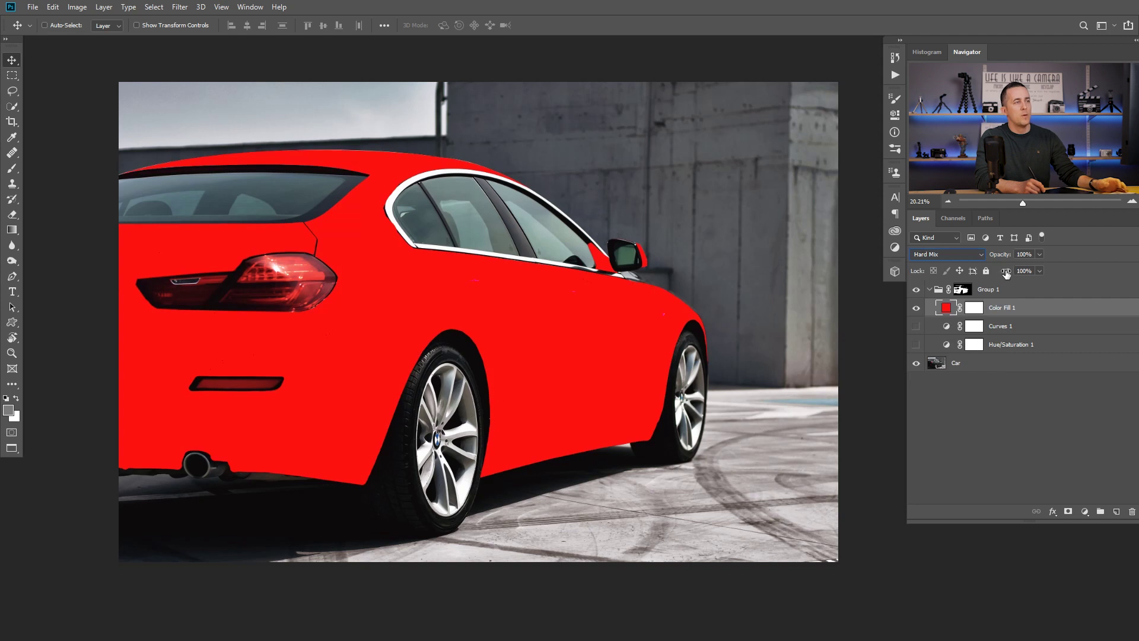
drag(985, 256, 1003, 256)
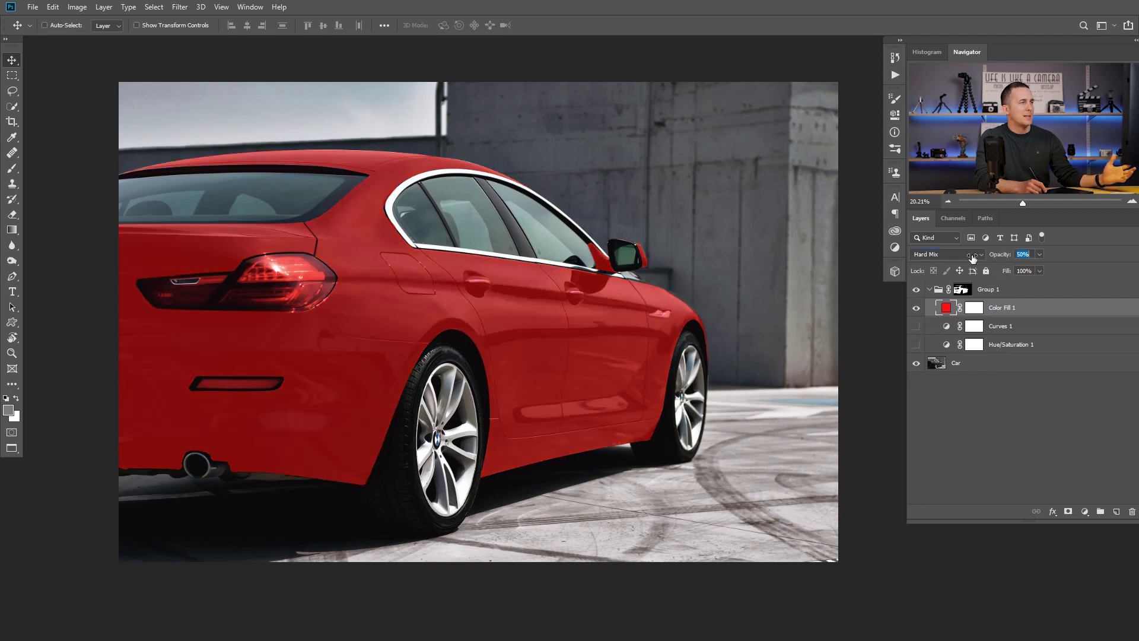
key(Return)
drag(995, 274, 973, 272)
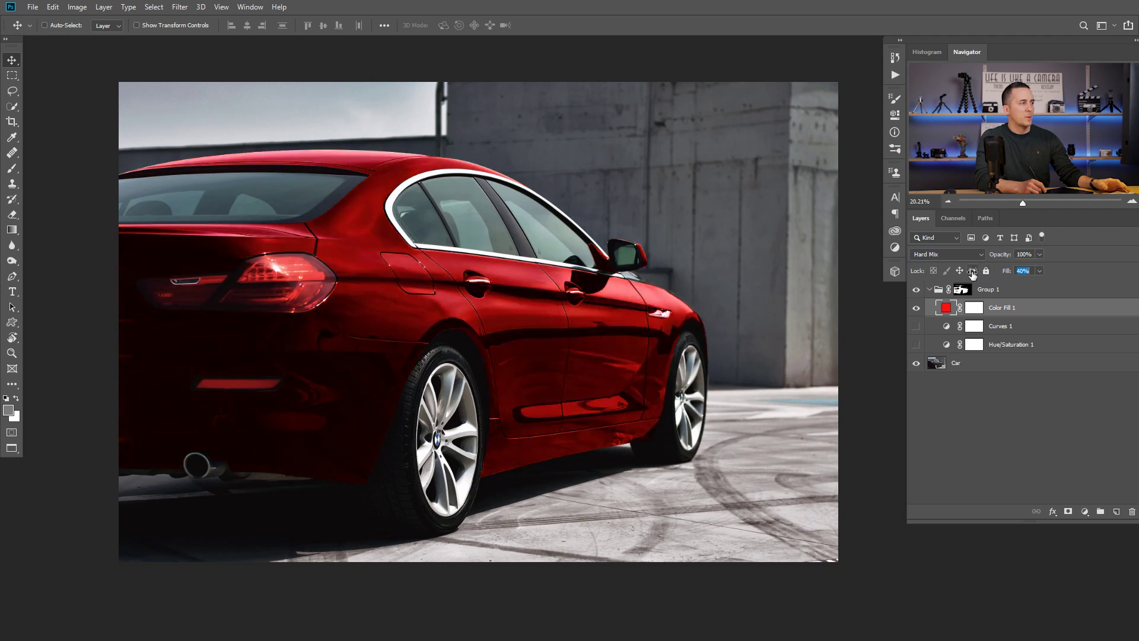
key(Return)
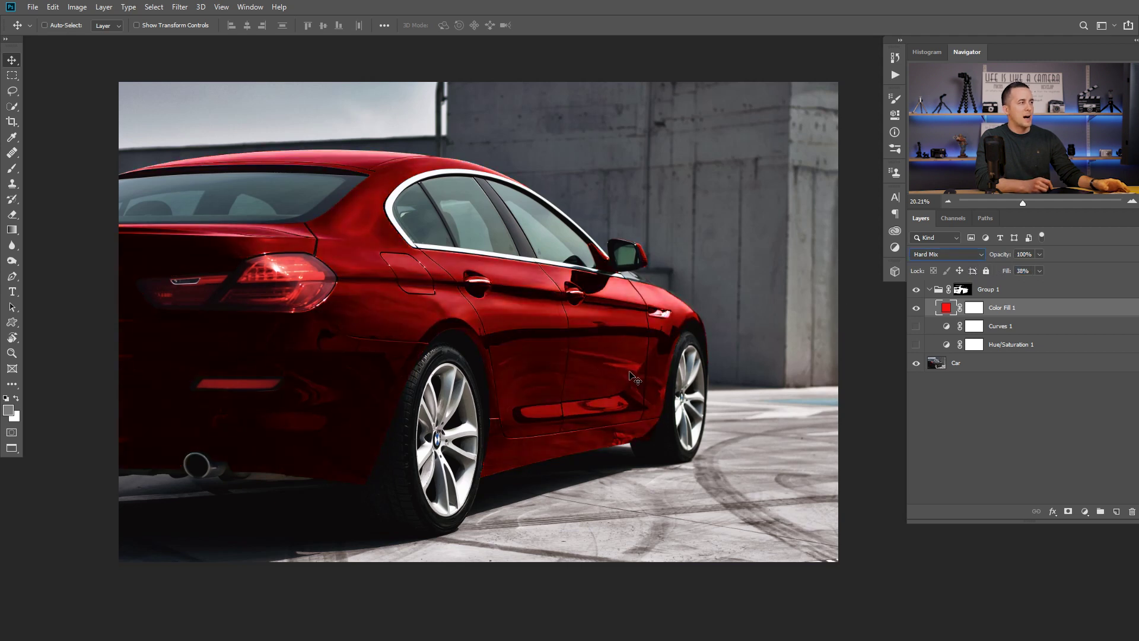
Try a pale yellow-green with hue 71°, saturation 33% and brightness 98% as the fill layer's color.
double_click(946, 307)
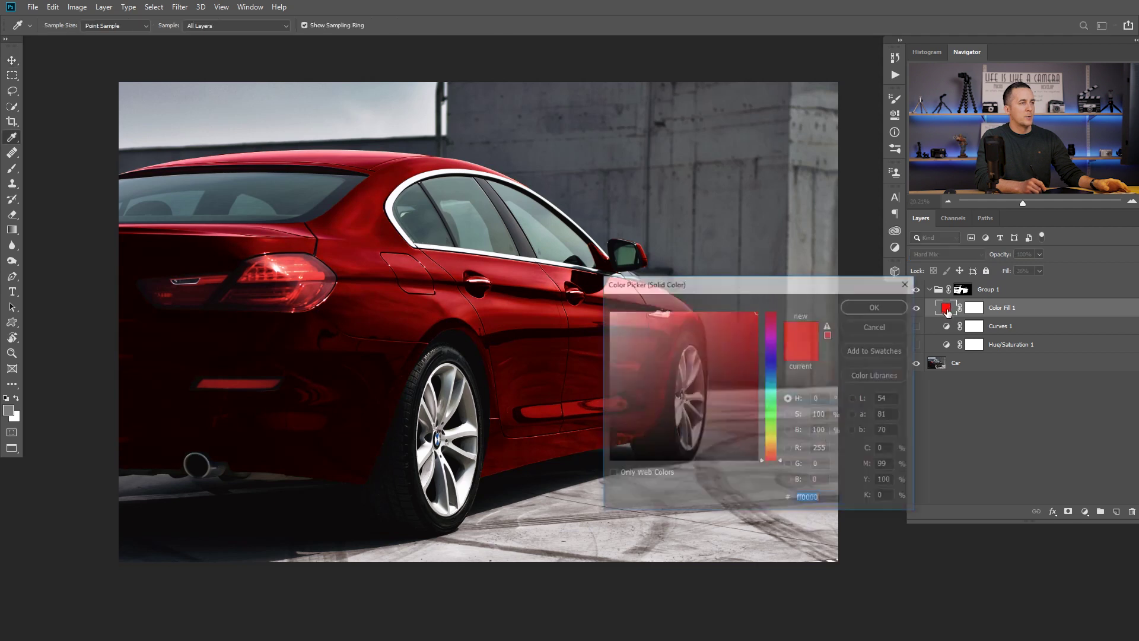
drag(782, 340, 771, 370)
drag(795, 288, 964, 329)
drag(936, 412, 947, 478)
drag(910, 378, 842, 355)
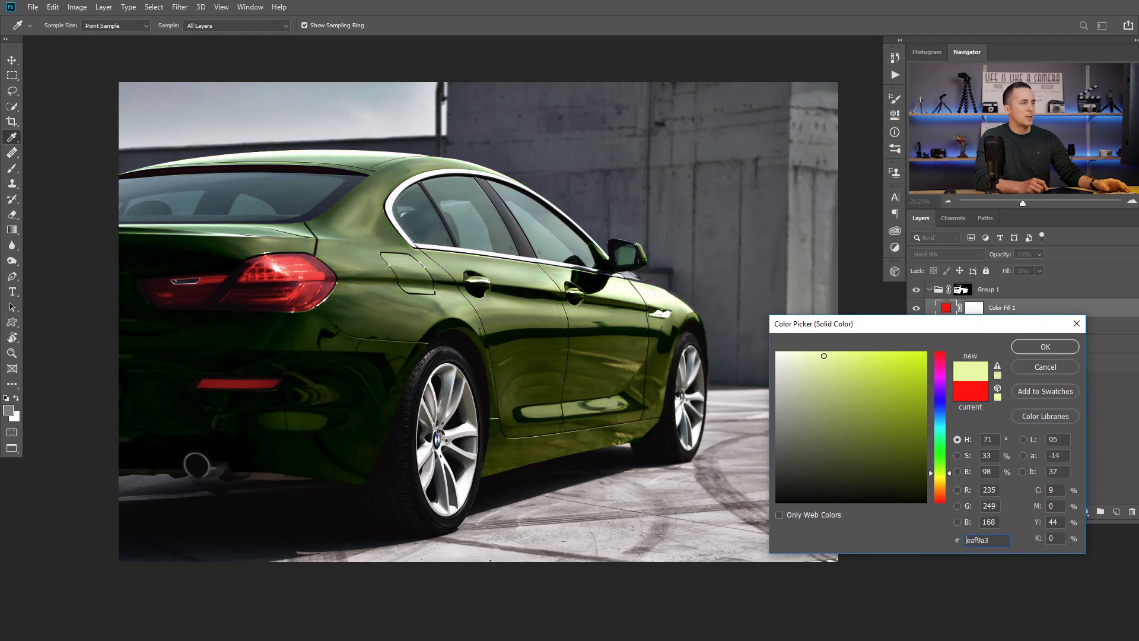
click(1046, 366)
Set the red fill layer to the Color Dodge blend mode with 100% opacity and 55% fill.
click(948, 254)
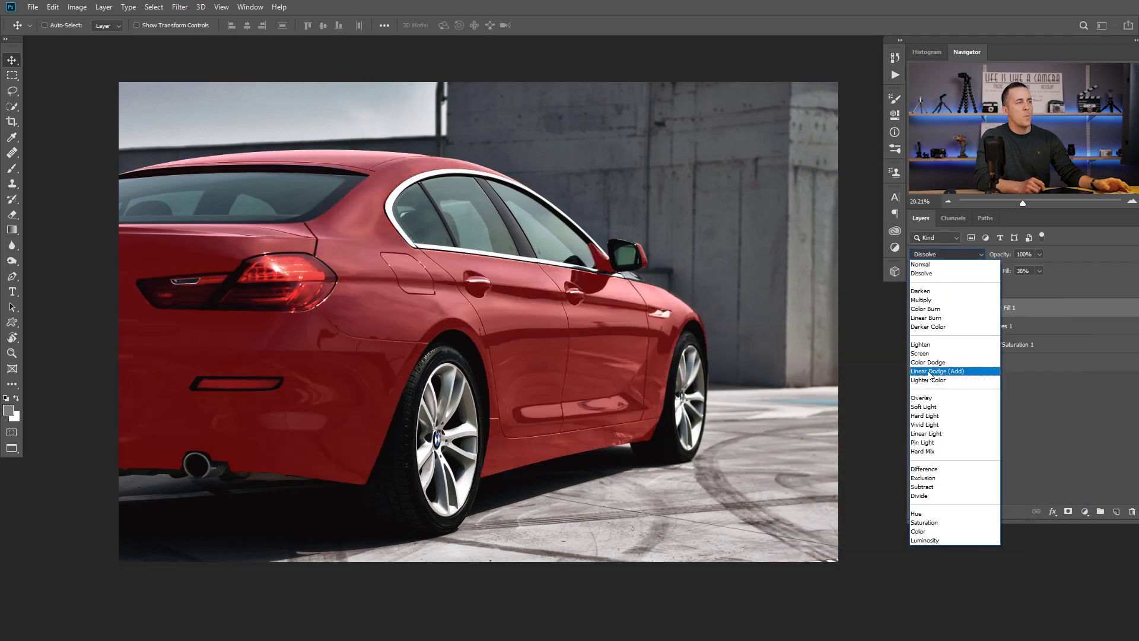
click(973, 363)
key(ctrl+z)
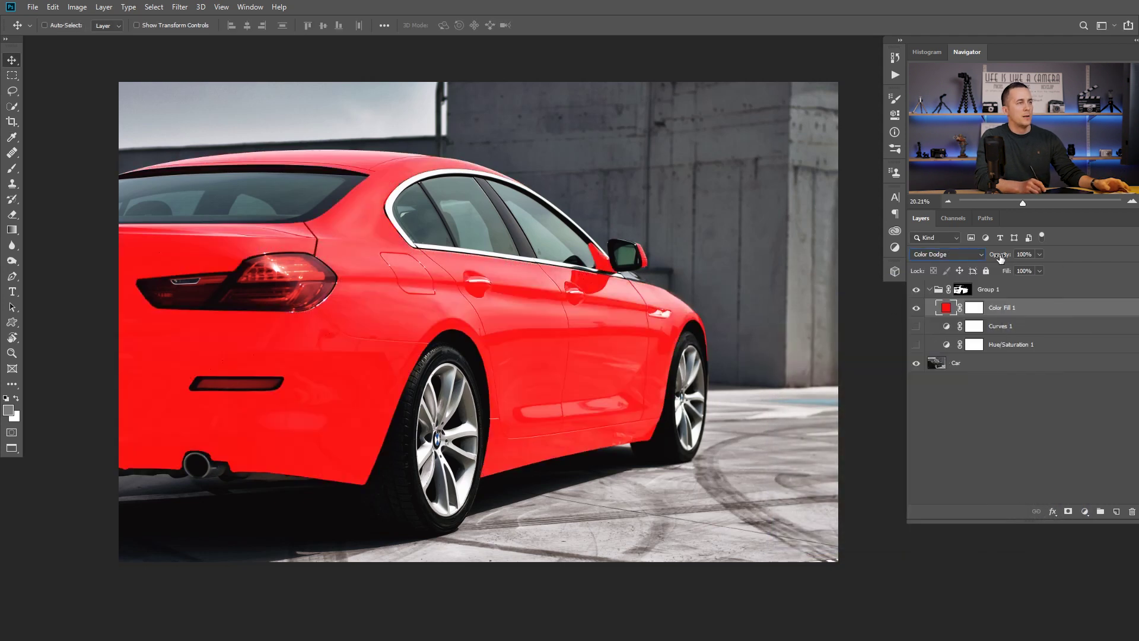
text(100)
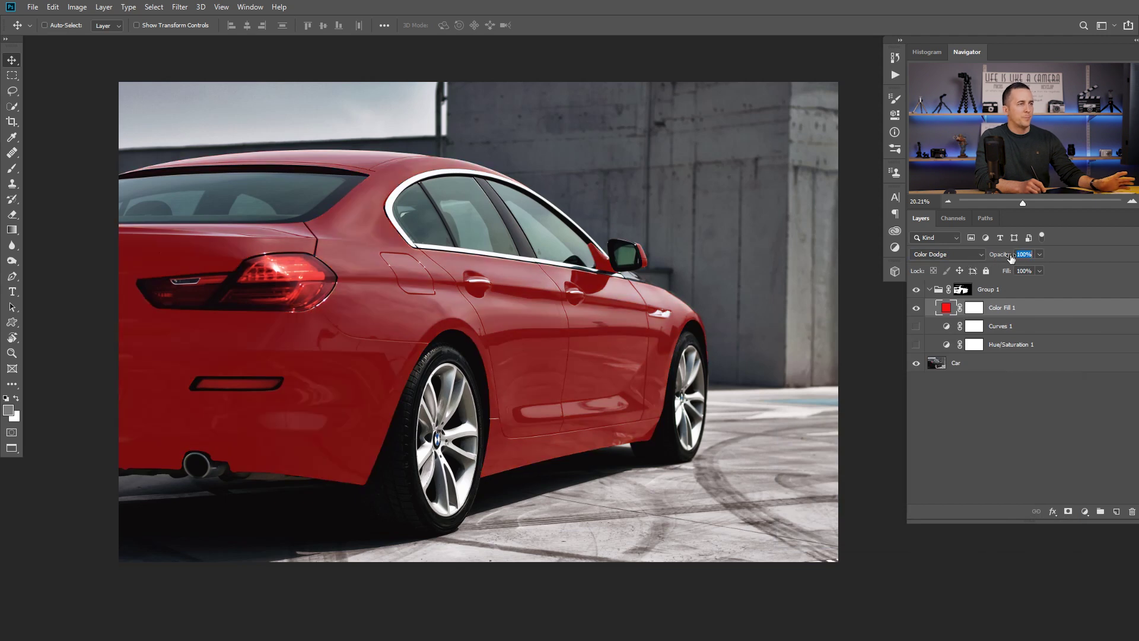
key(Return)
drag(1008, 273, 985, 274)
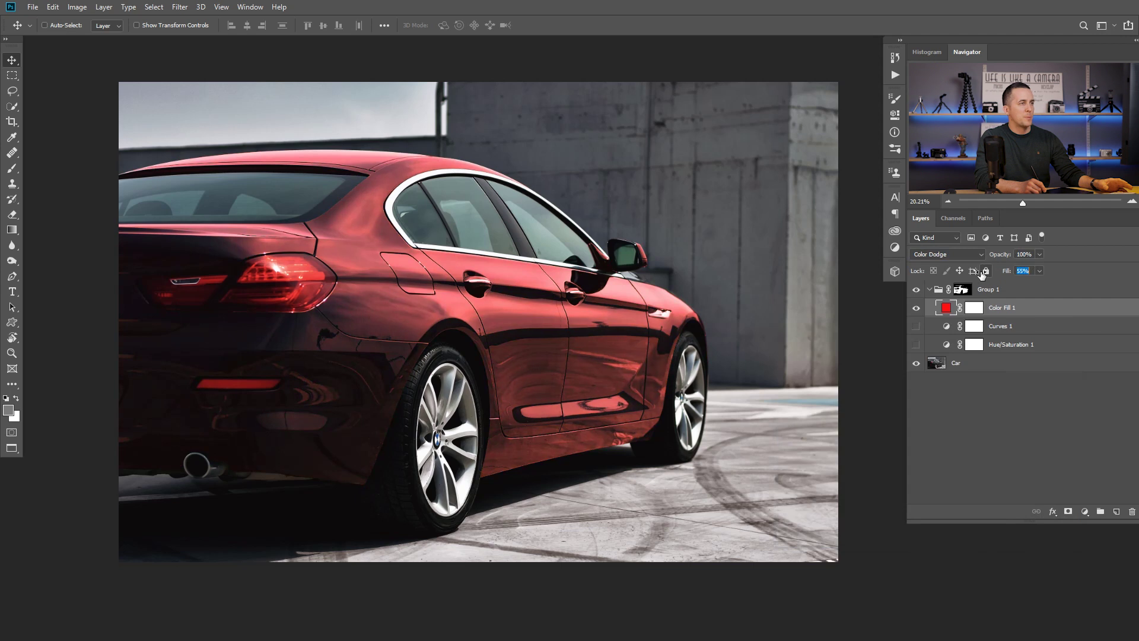
Add a Curves adjustment above the red fill with a contrast S-curve whose lower point is at input 82, output 67.
click(1084, 511)
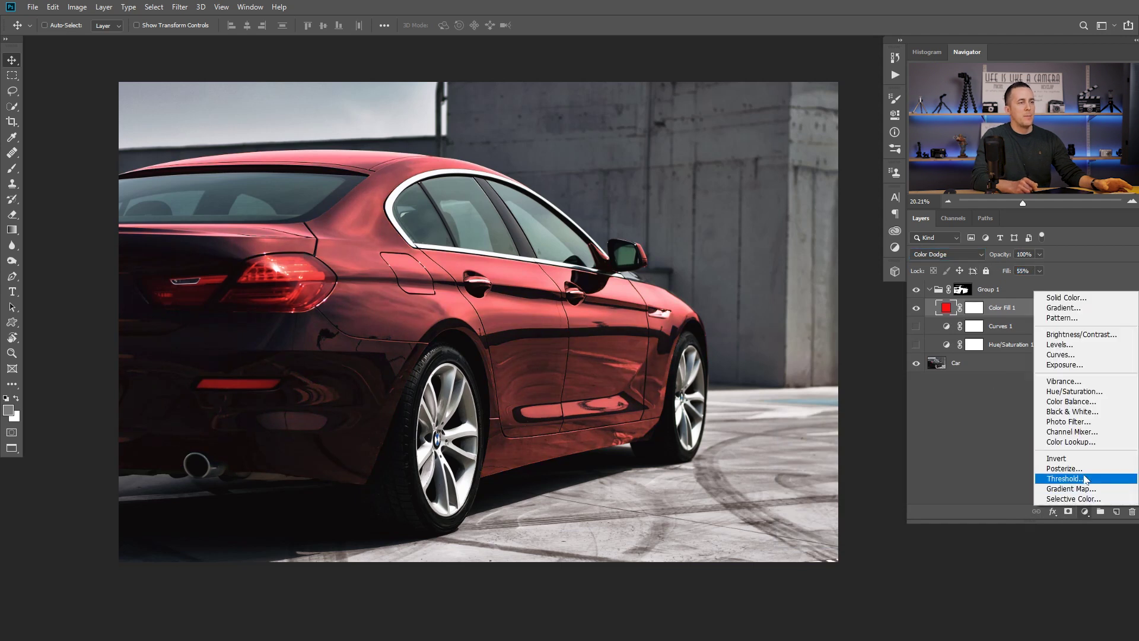
click(1060, 355)
drag(828, 195, 817, 190)
drag(771, 244, 778, 254)
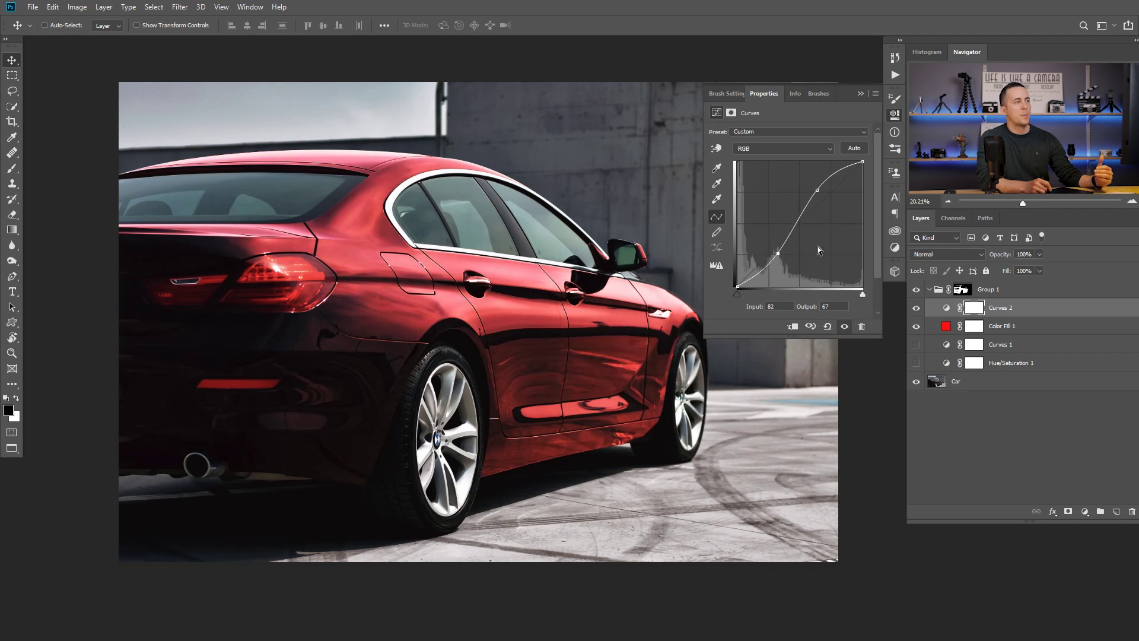
Delete the Curves adjustment above the red fill layer and hide the red fill.
click(945, 308)
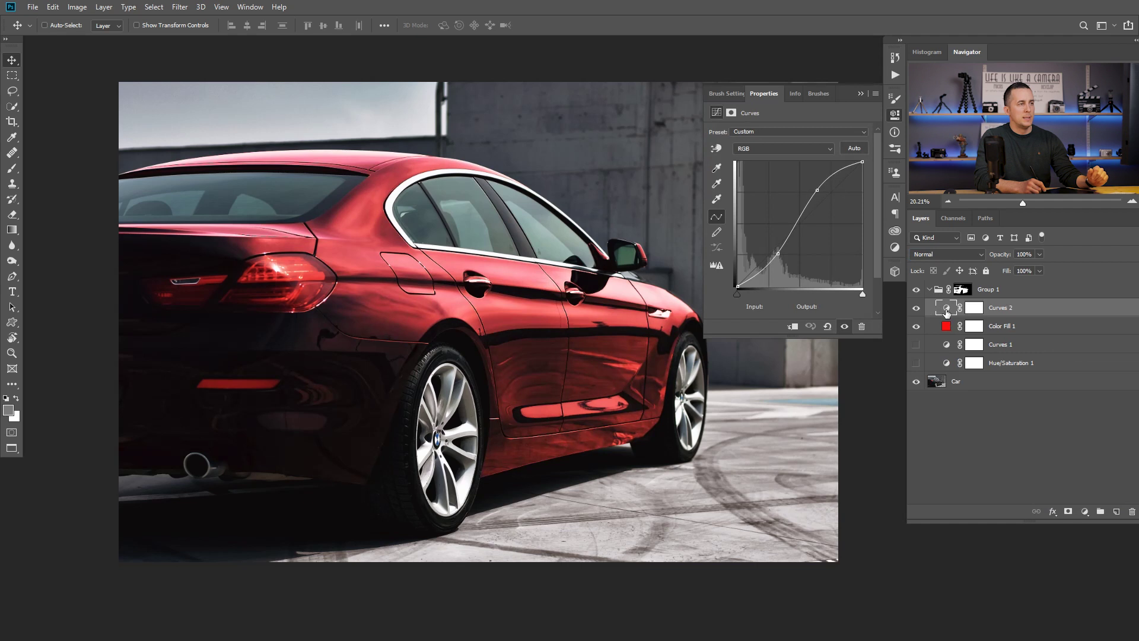
click(923, 309)
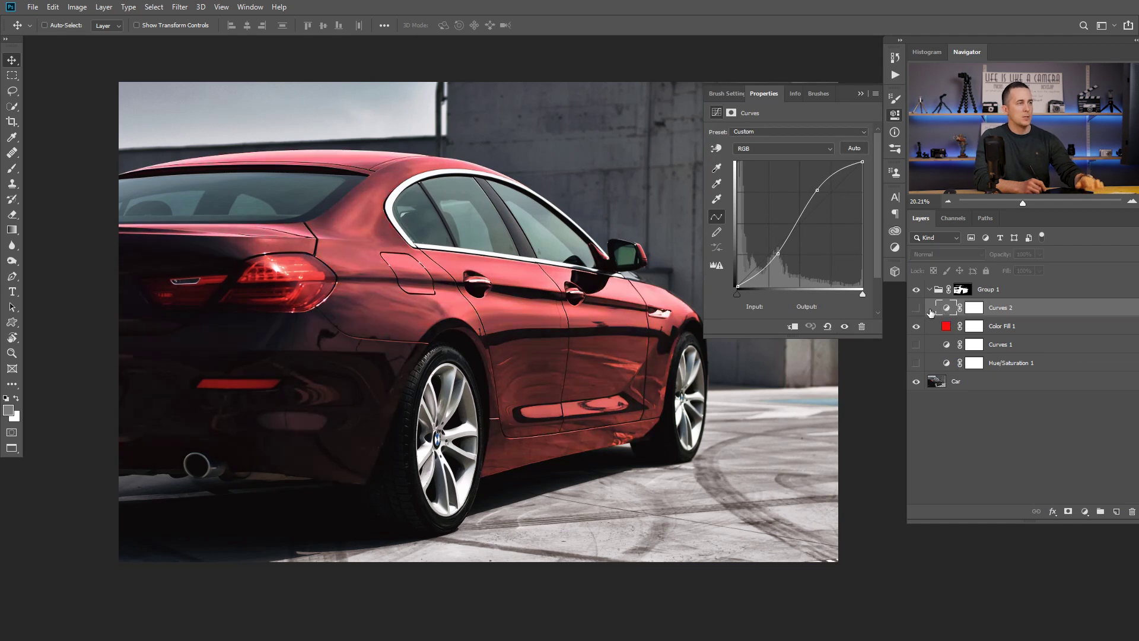
click(1131, 513)
click(478, 241)
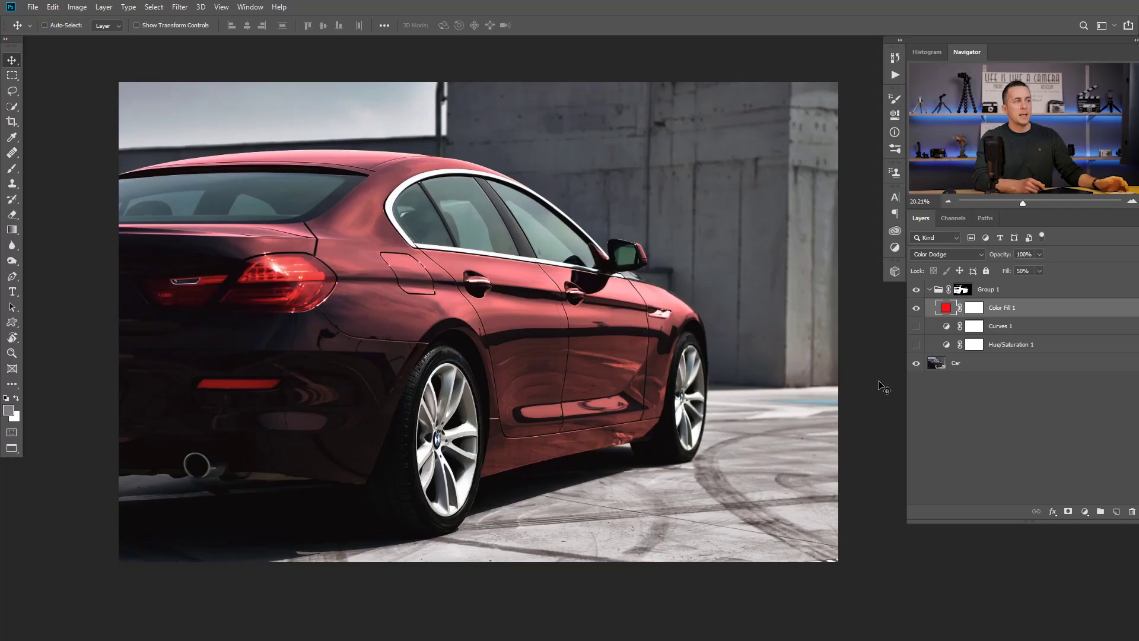
key(ctrl+comma)
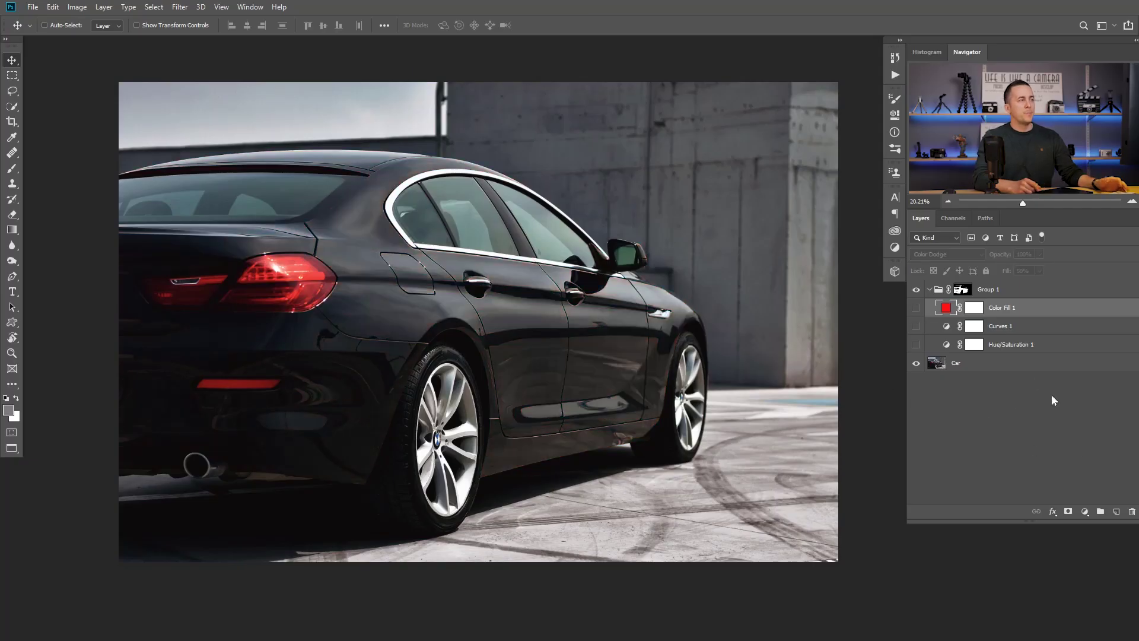
Try an Exposure adjustment of +8.48 above the hidden red fill and delete that layer.
click(1087, 510)
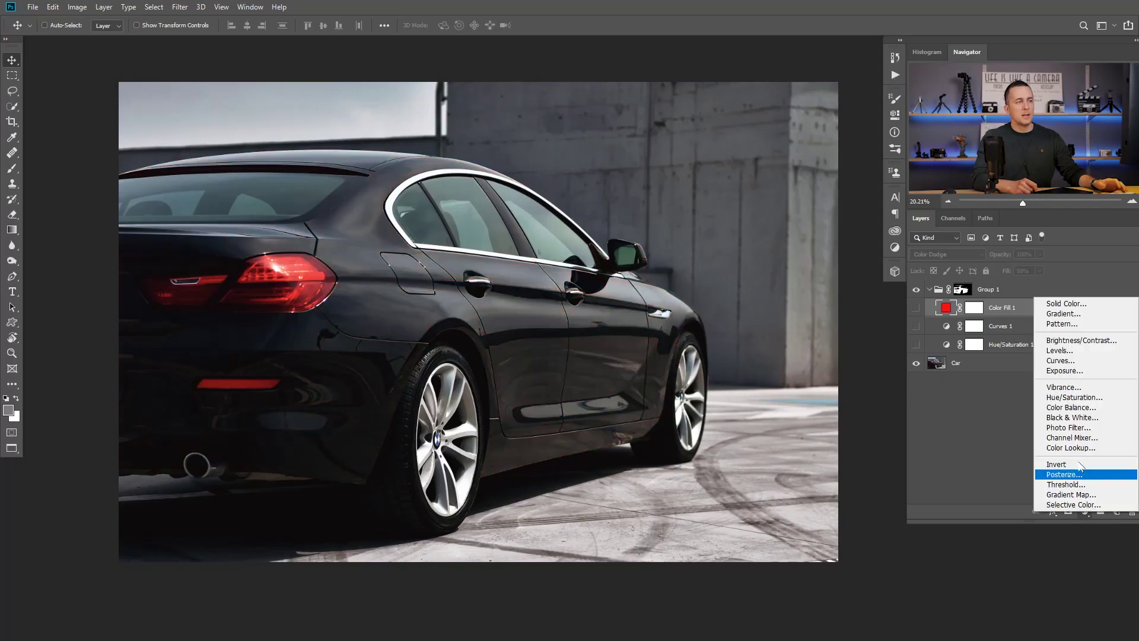
click(1066, 371)
drag(791, 164, 843, 166)
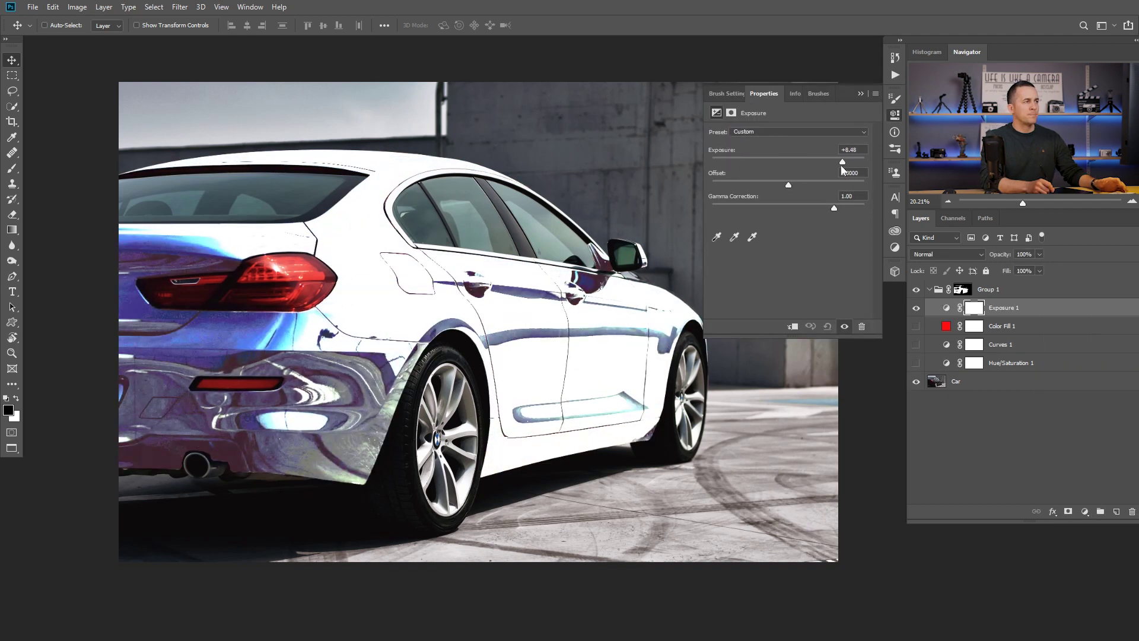
drag(1008, 309, 1132, 511)
Try a new Curves adjustment above the hidden red fill and delete that layer.
click(1085, 511)
click(1061, 359)
drag(861, 160, 886, 139)
click(946, 308)
click(1131, 512)
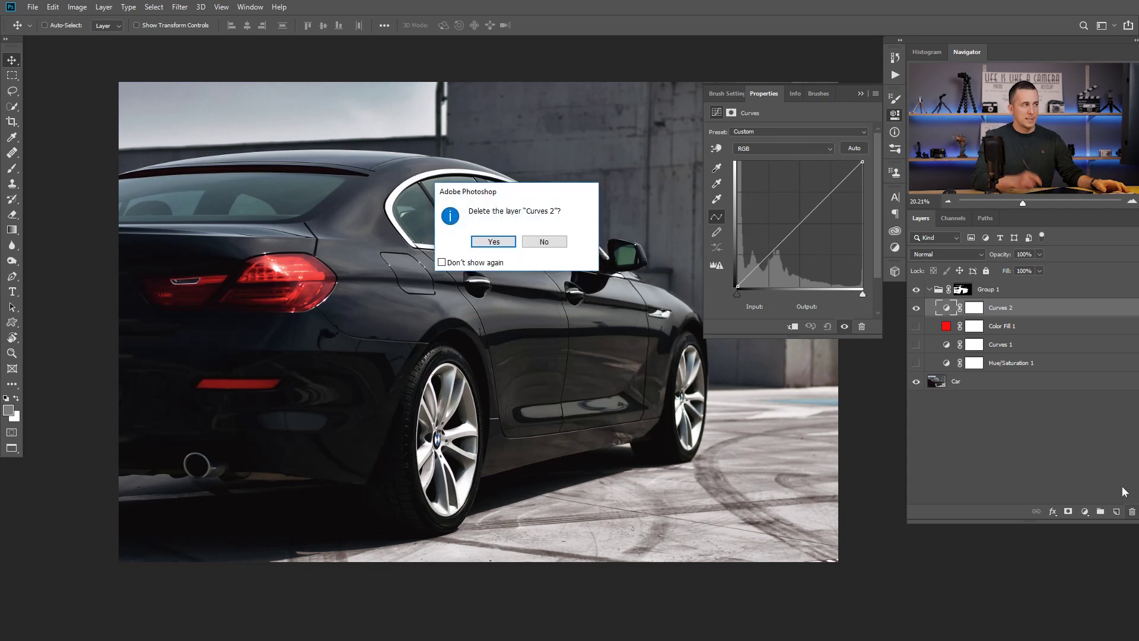
click(494, 242)
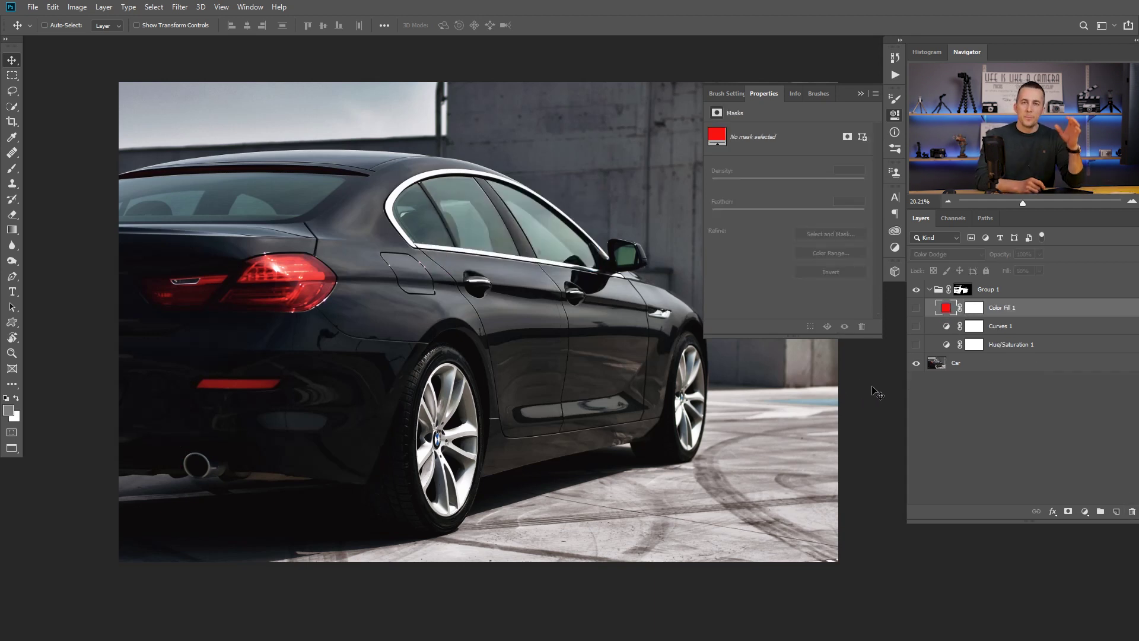
Add a Channel Mixer adjustment above the hidden red fill layer and switch it to Monochrome.
click(1084, 512)
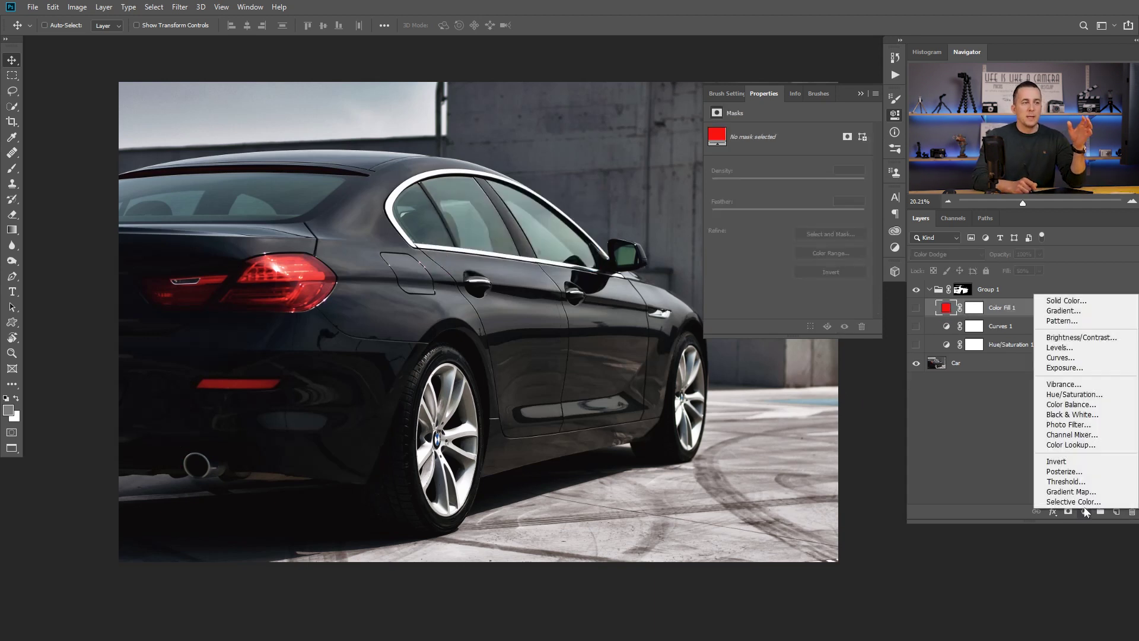
click(1072, 435)
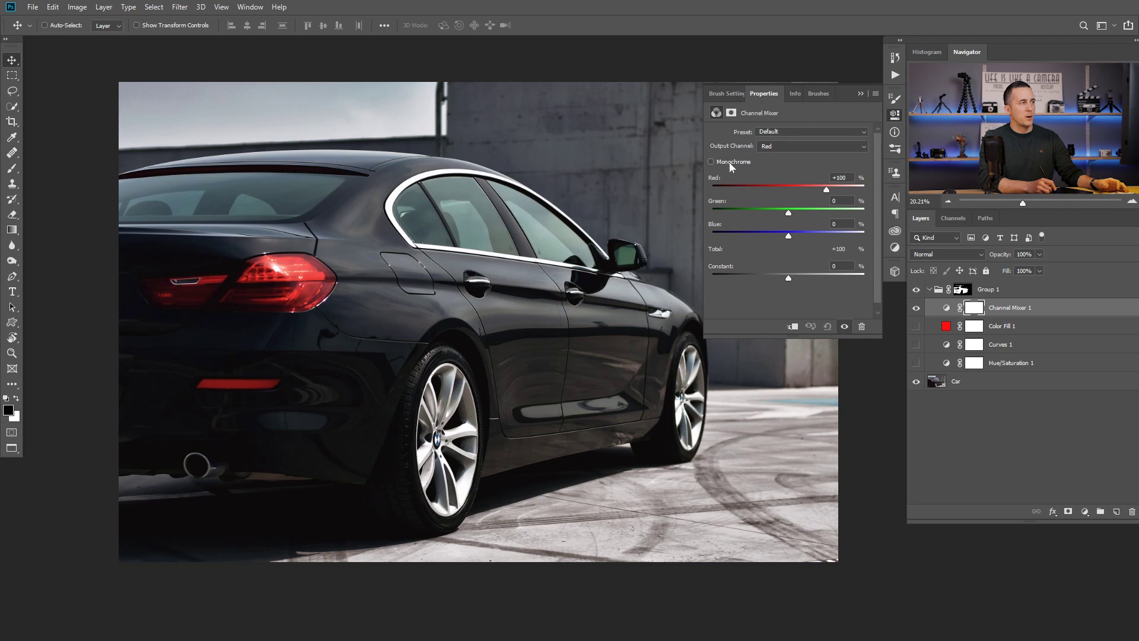
click(711, 162)
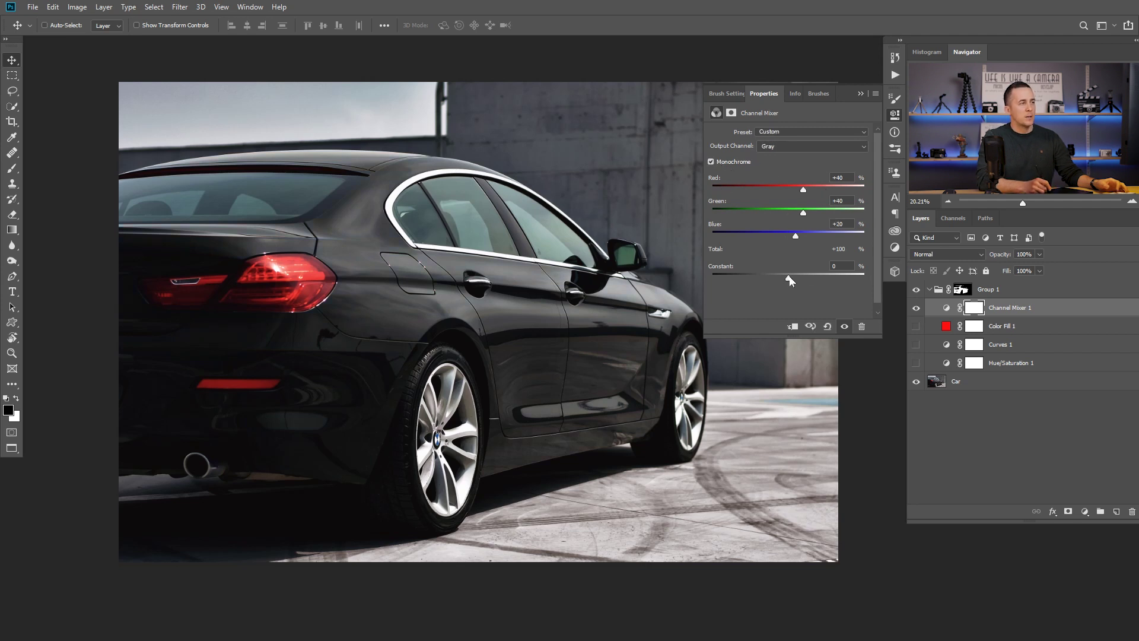
Raise the Channel Mixer's Constant to +60% to turn the car's paint white.
drag(790, 280, 811, 281)
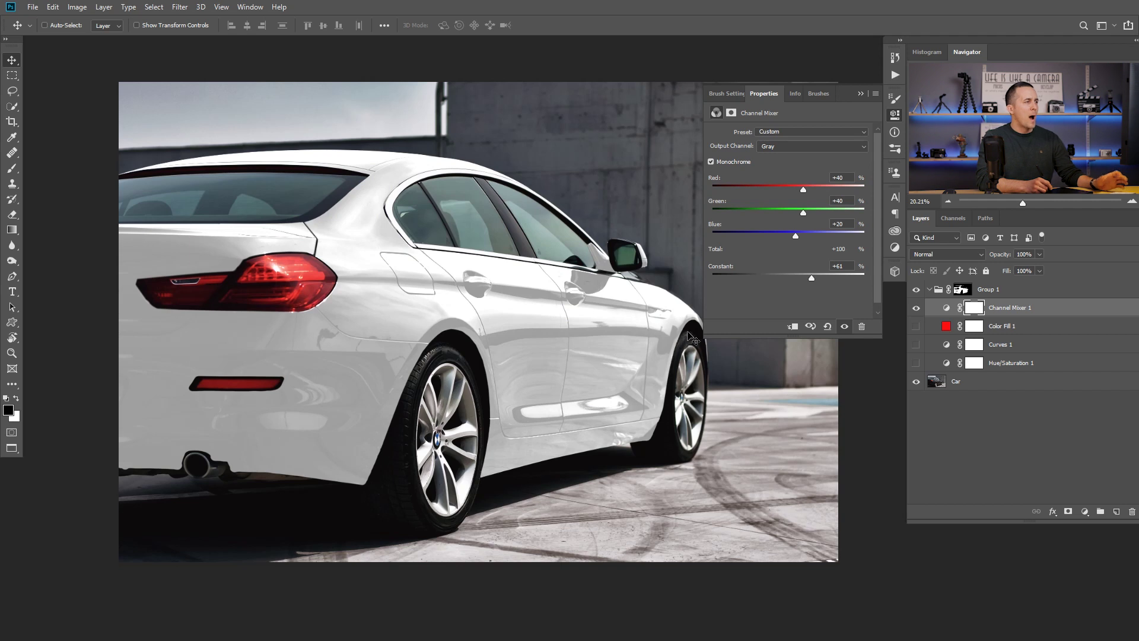
ctrl+click(572, 349)
drag(573, 348, 514, 333)
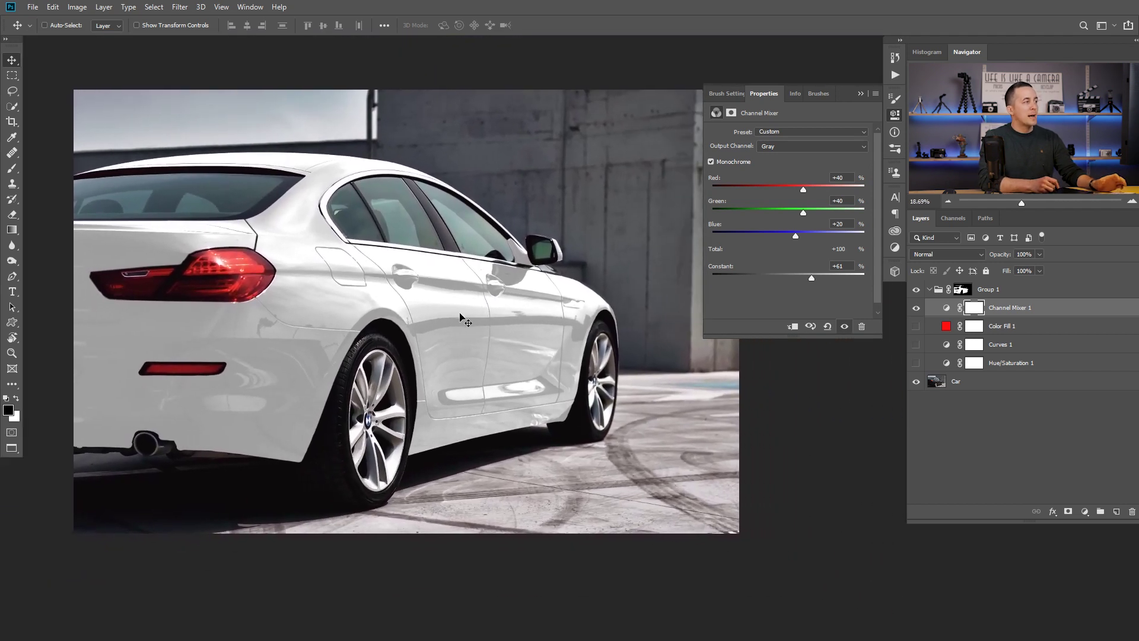
mouse_move(810, 277)
mouse_down()
mouse_move(800, 279)
mouse_move(825, 279)
mouse_move(777, 283)
mouse_move(810, 279)
mouse_up()
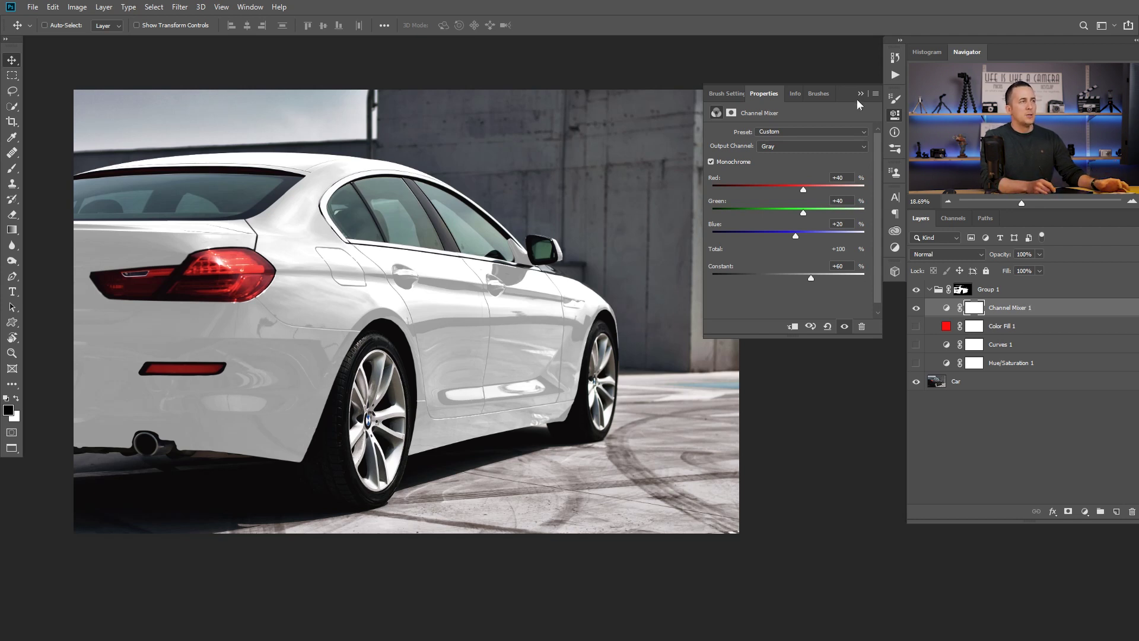
In the Channel Mixer layer's Blend If options, split This Layer's black point to about 78 / 180.
double_click(1048, 309)
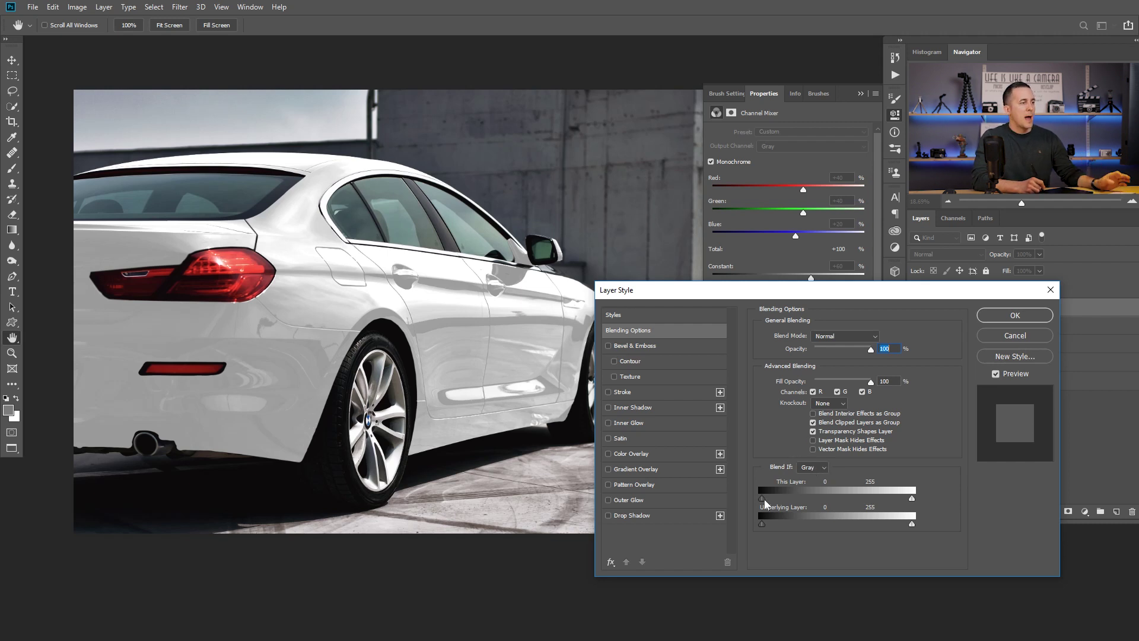
key(alt)
drag(765, 500, 863, 506)
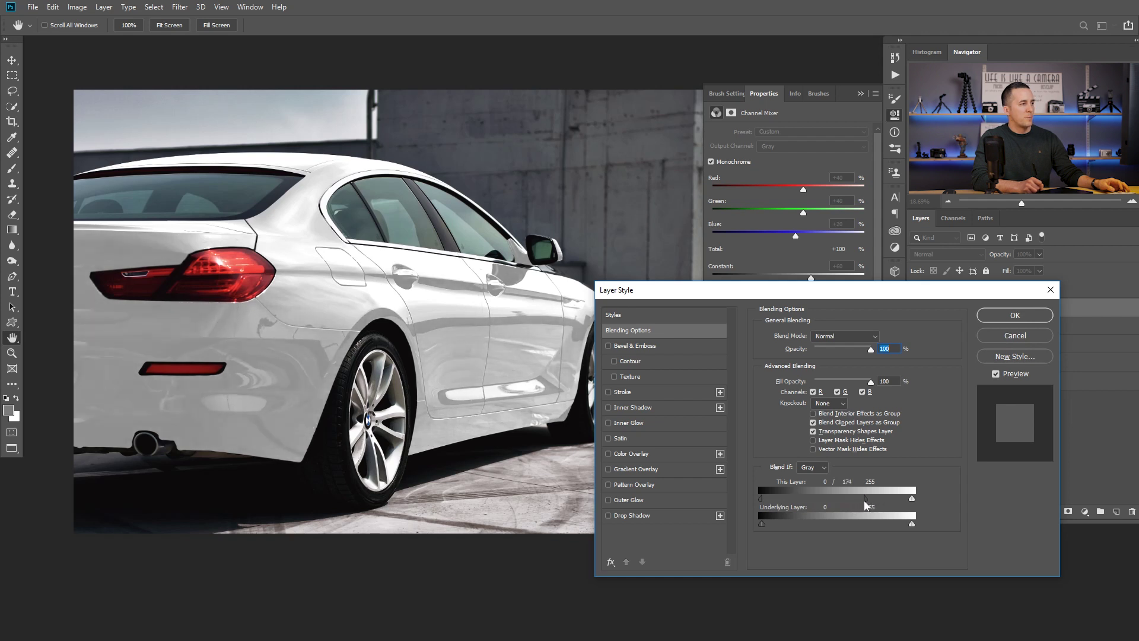
drag(860, 506, 870, 504)
drag(762, 498, 813, 500)
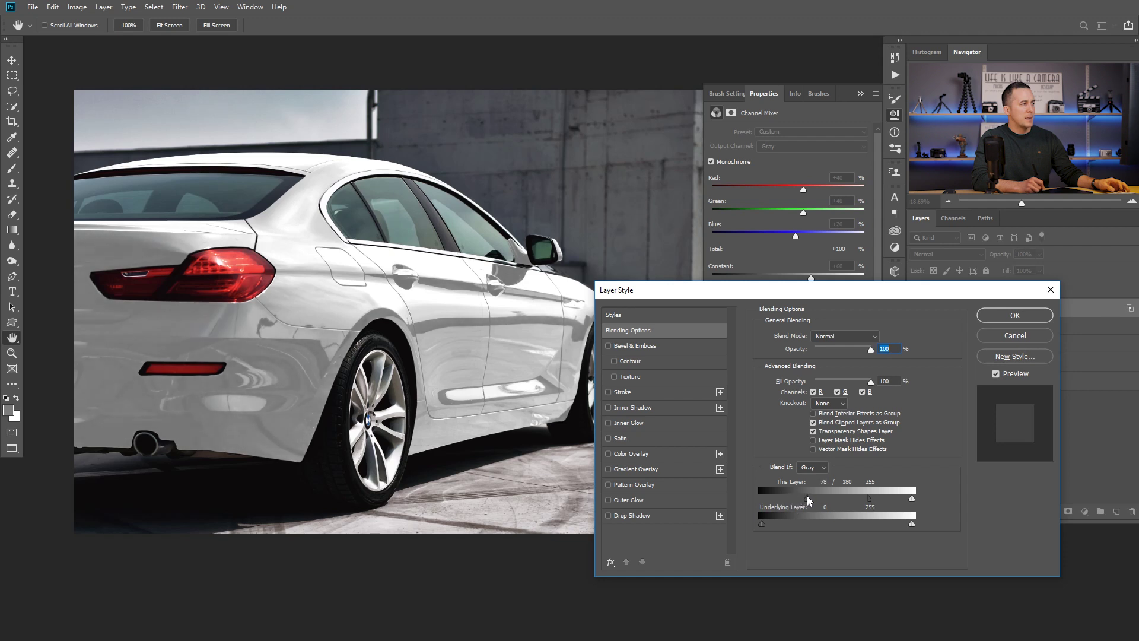
click(1015, 315)
Set the Channel Mixer's Constant to +65% and toggle the layer's visibility to compare the paint before and after.
drag(812, 282, 814, 282)
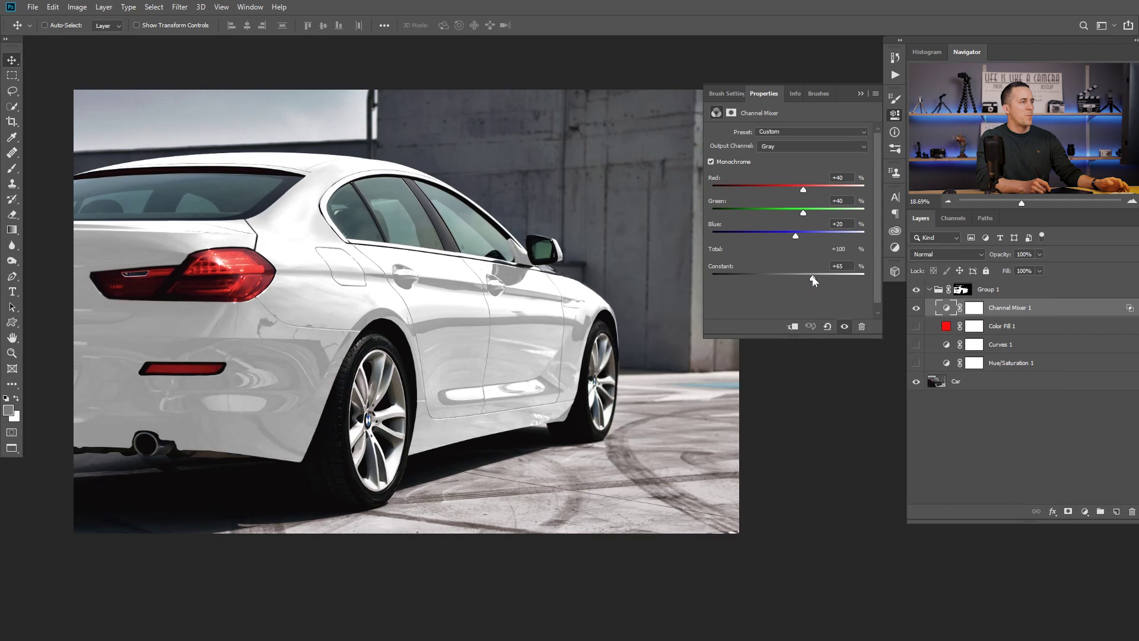
click(861, 93)
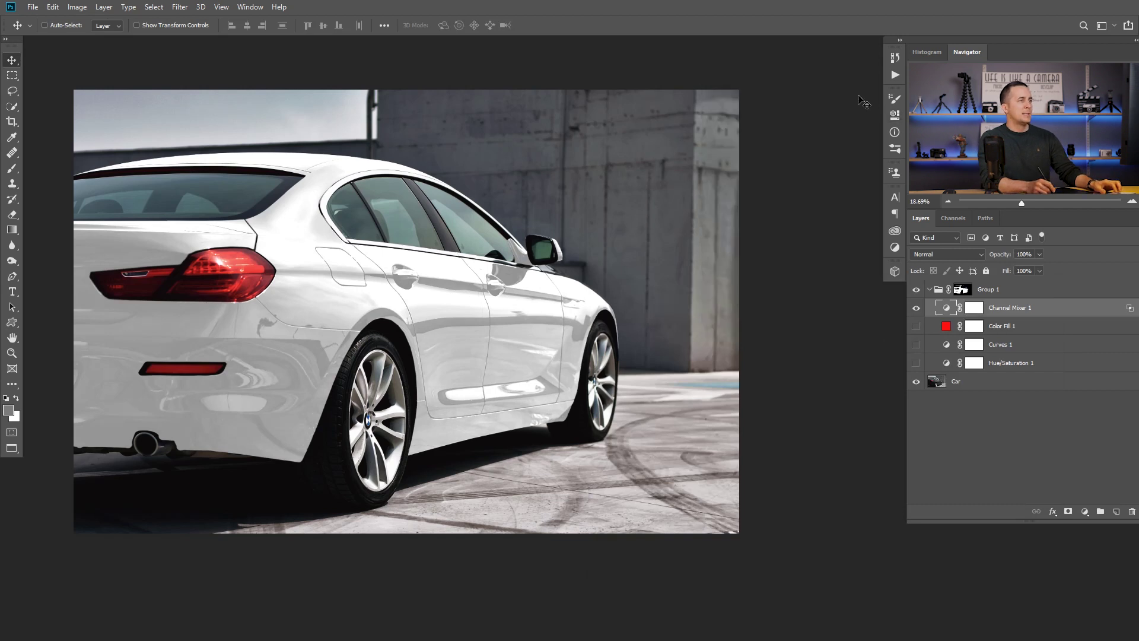
drag(651, 265, 639, 278)
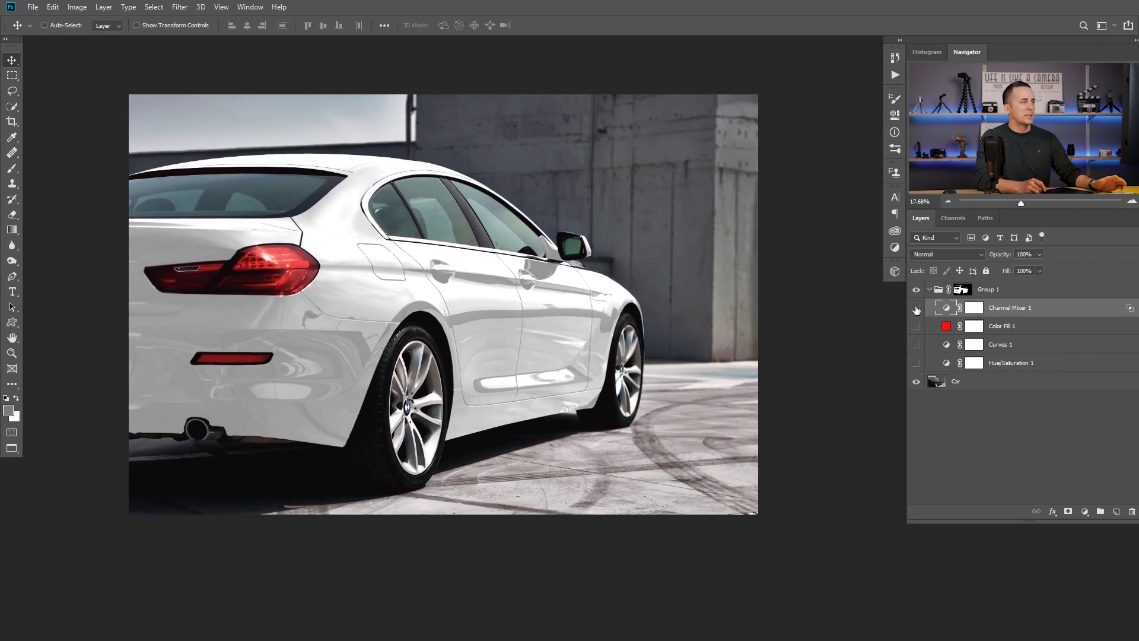
click(916, 308)
click(916, 308)
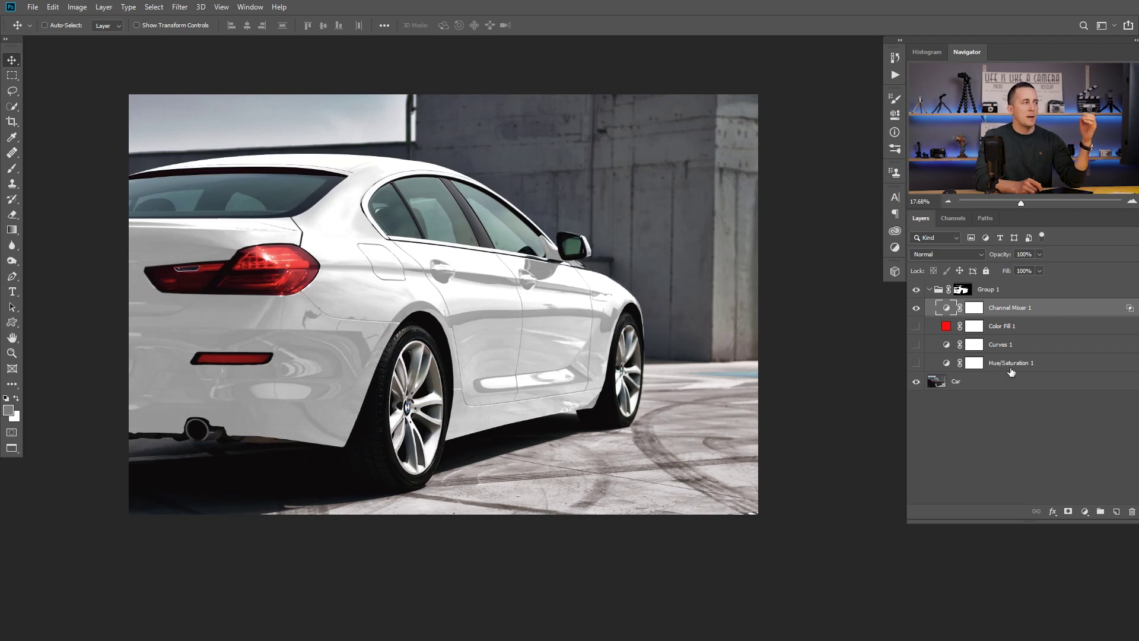
Add a Curves adjustment above the Channel Mixer layer and move its black input point inward to darken the shadows.
click(1084, 512)
click(1047, 357)
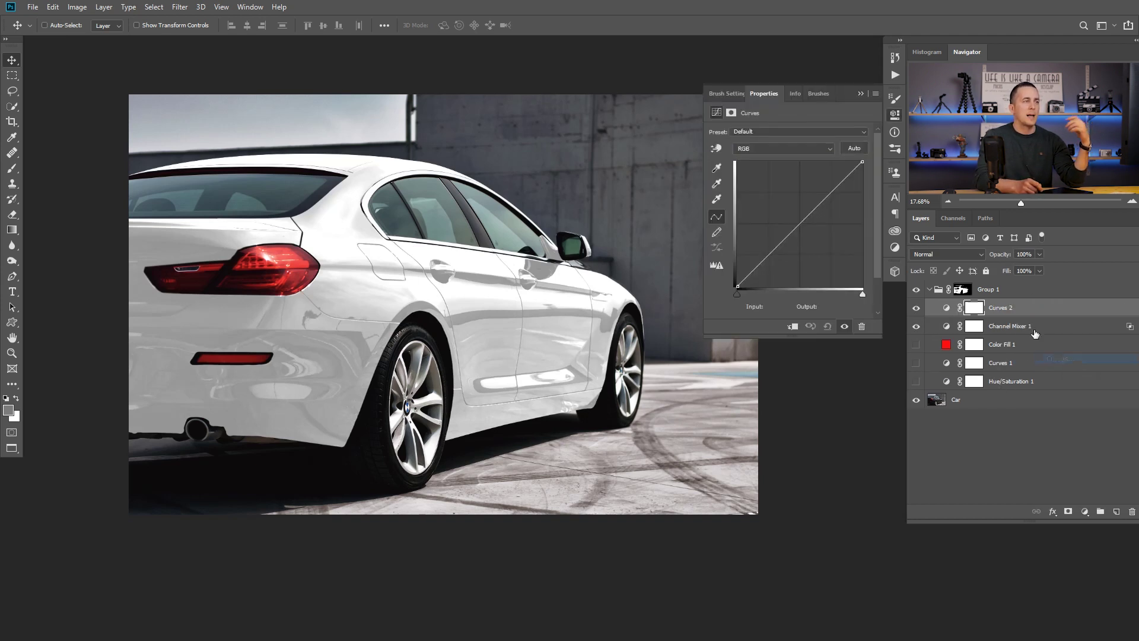
drag(736, 293, 752, 295)
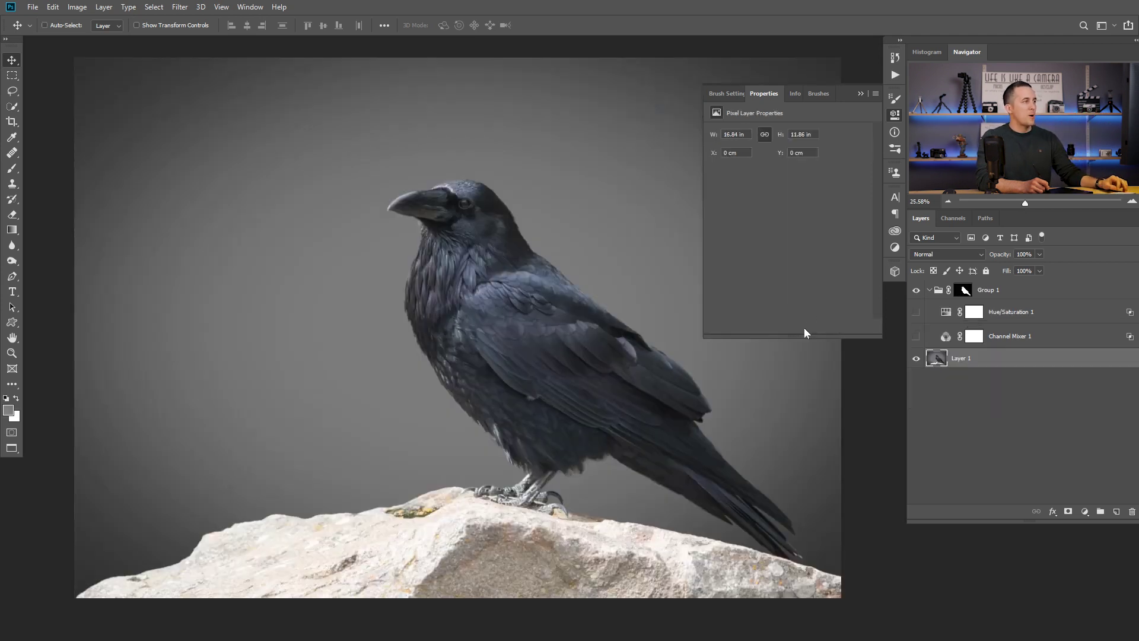
In the raven document, preview the Hue/Saturation layer and its settings, hide it, and inspect Group 1's mask.
click(871, 84)
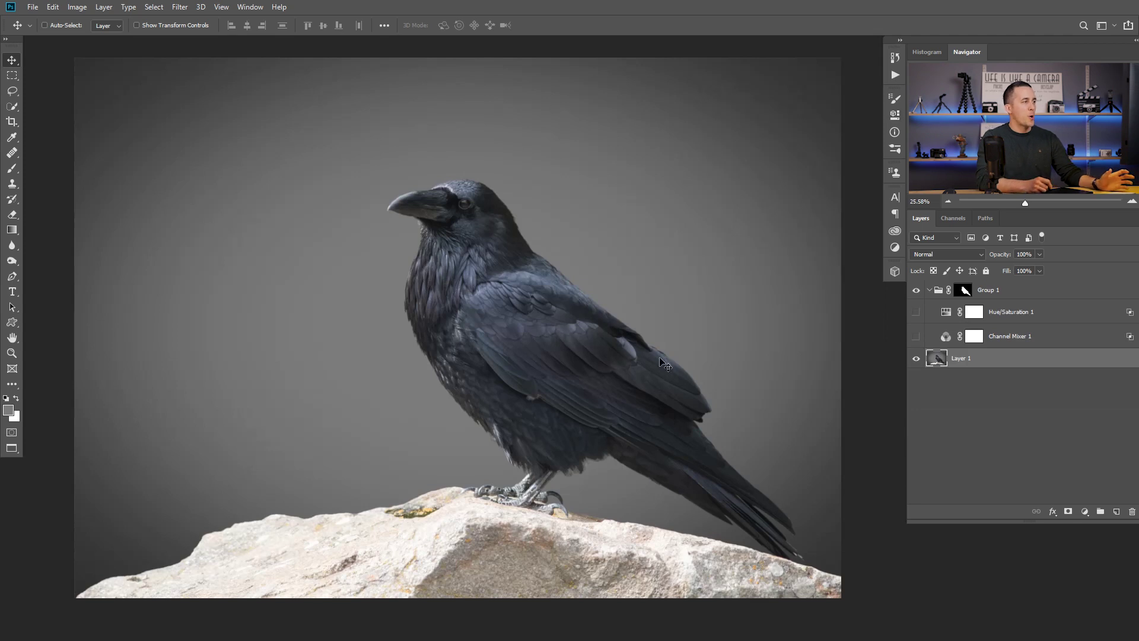
click(916, 313)
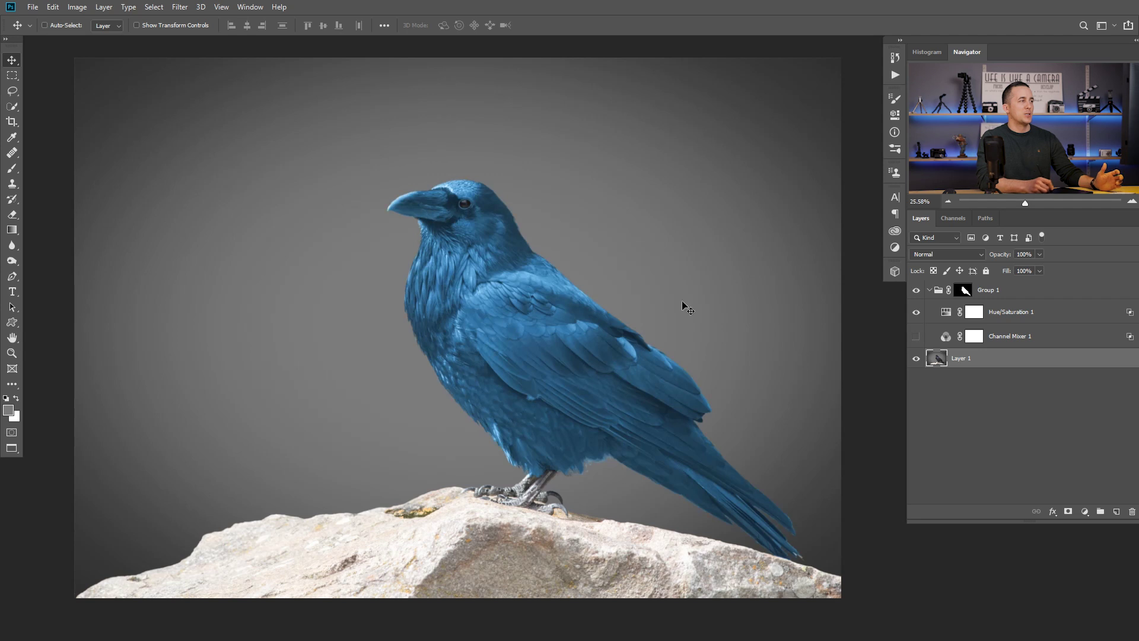
double_click(944, 312)
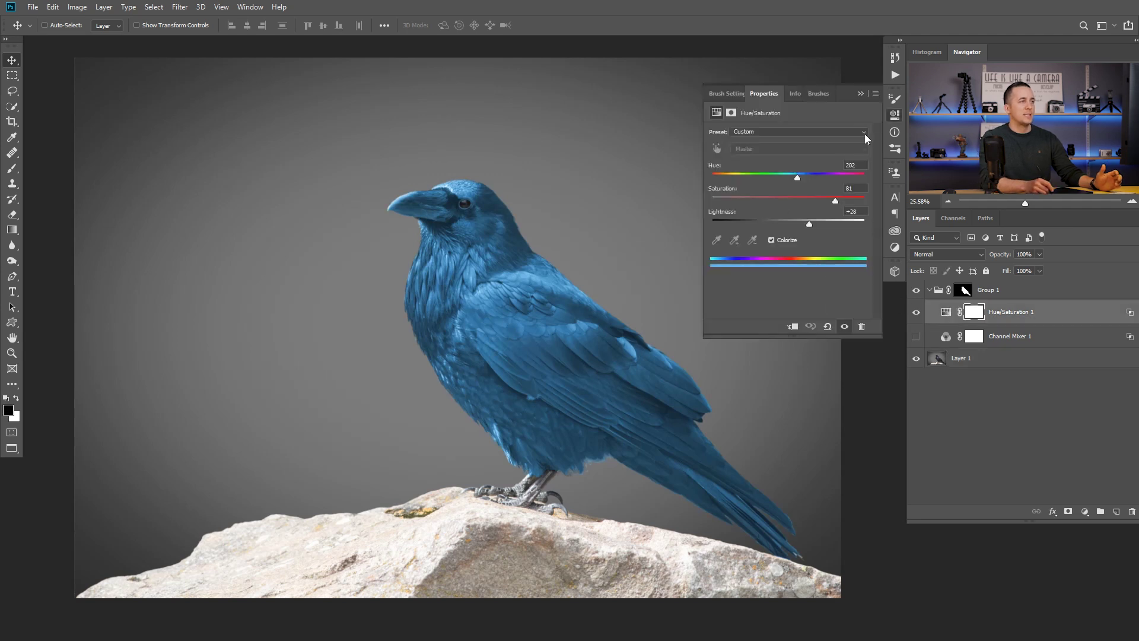
click(860, 94)
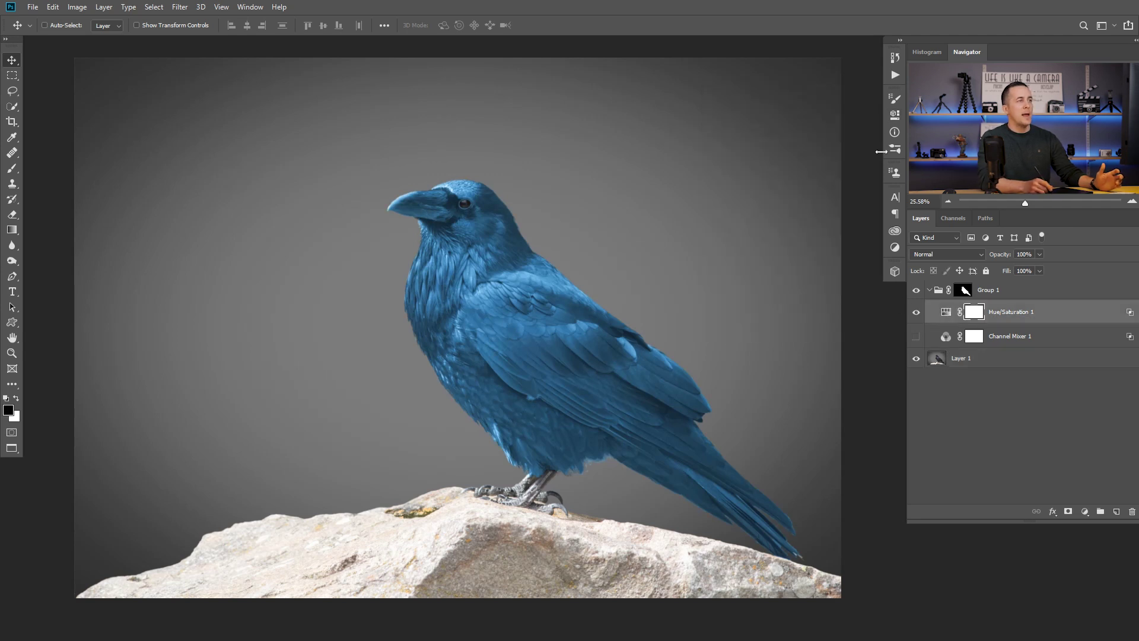
click(917, 312)
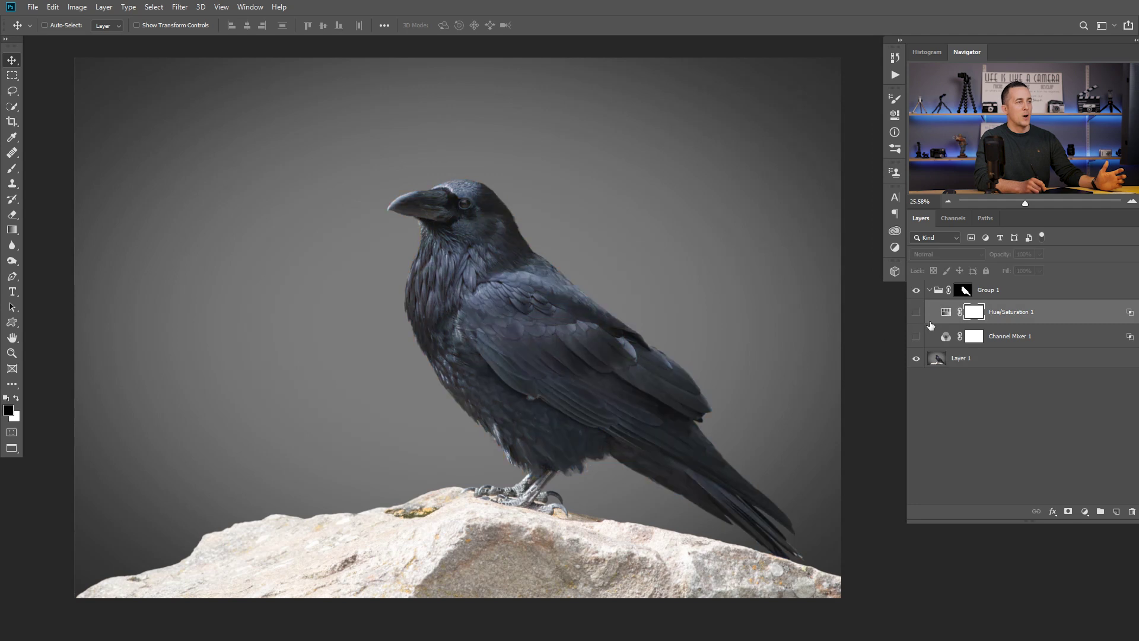
alt+click(962, 291)
alt+click(957, 292)
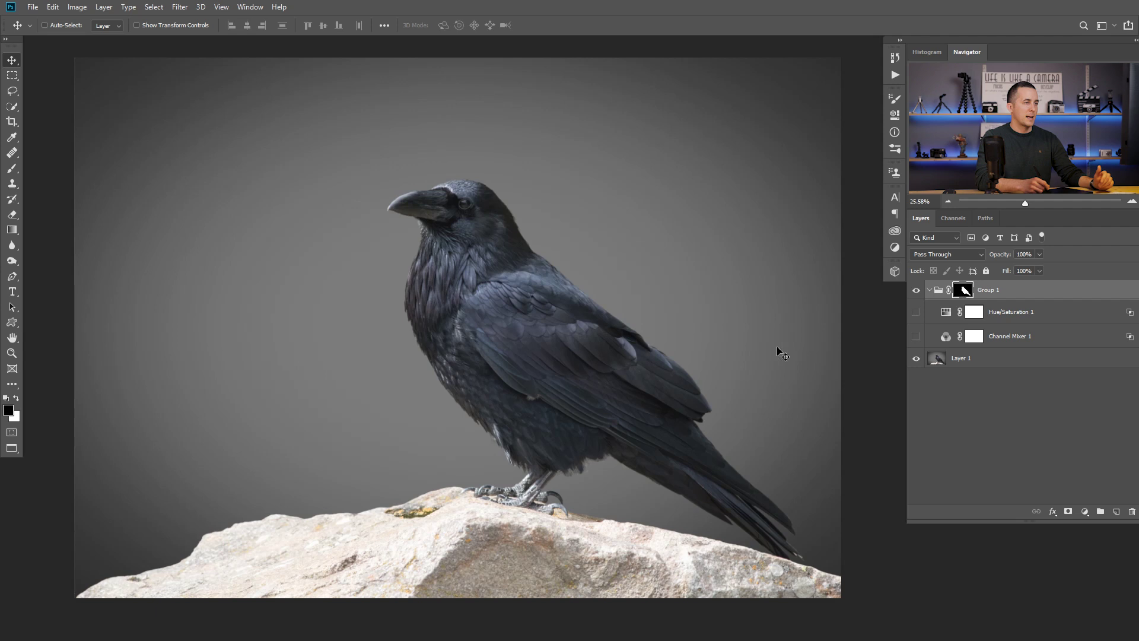
Show the Channel Mixer layer on the raven and examine the wing feathers up close.
click(916, 338)
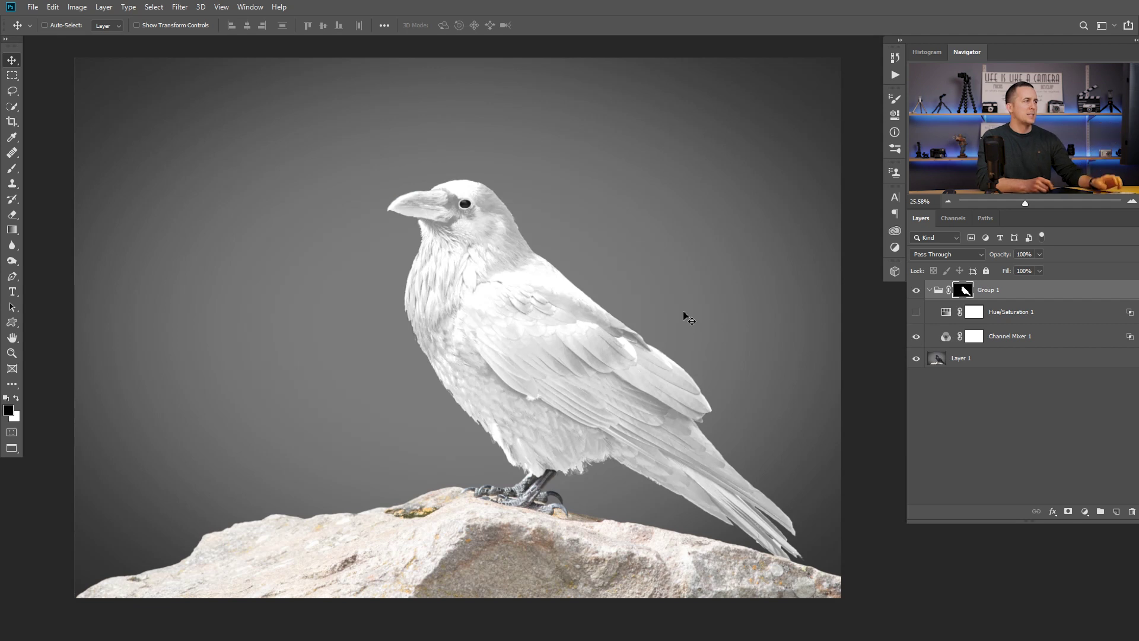
drag(605, 325, 586, 336)
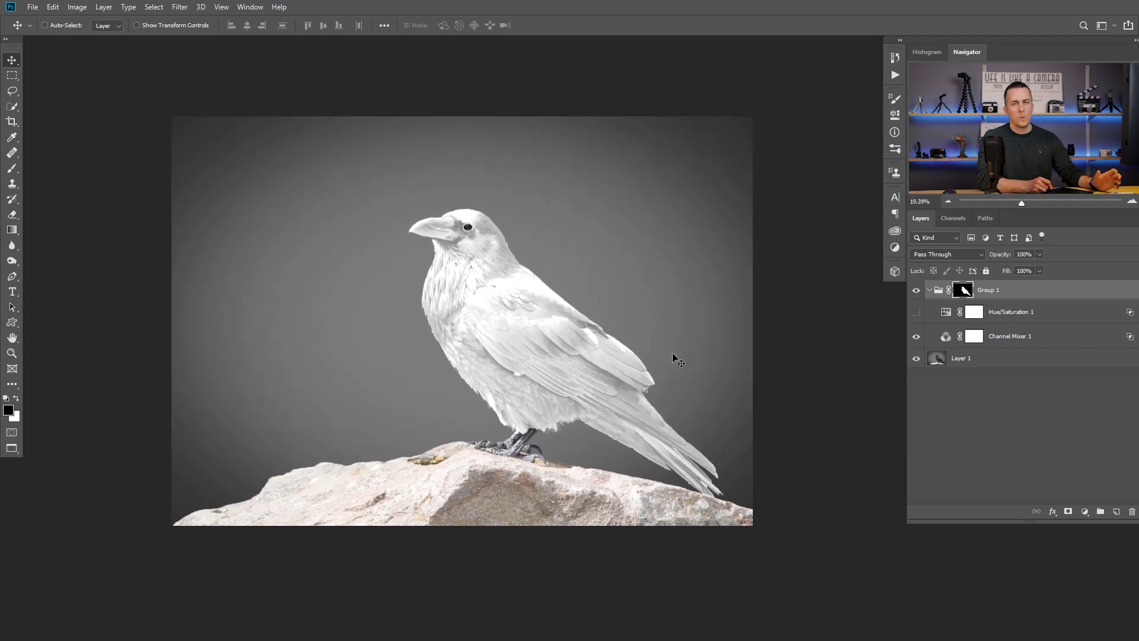
scroll(617, 336, up, 8)
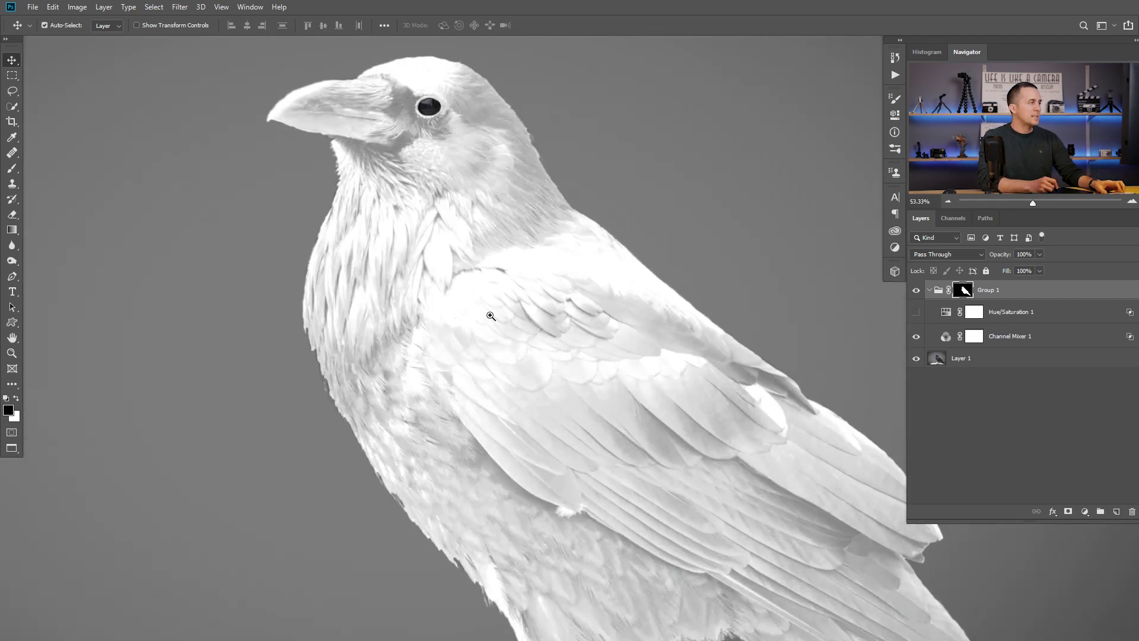
scroll(542, 337, down, 2)
scroll(534, 339, right, 3)
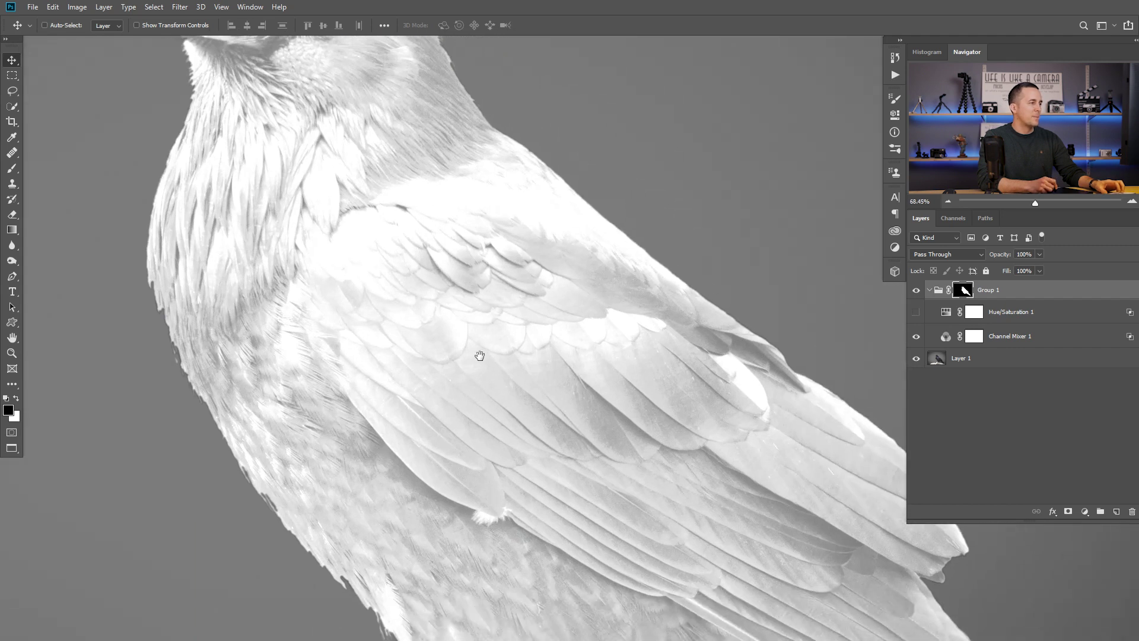
drag(568, 363, 557, 364)
Compare the raven's original, Hue/Saturation and Channel Mixer versions, leaving only the Channel Mixer adjustment visible.
click(915, 336)
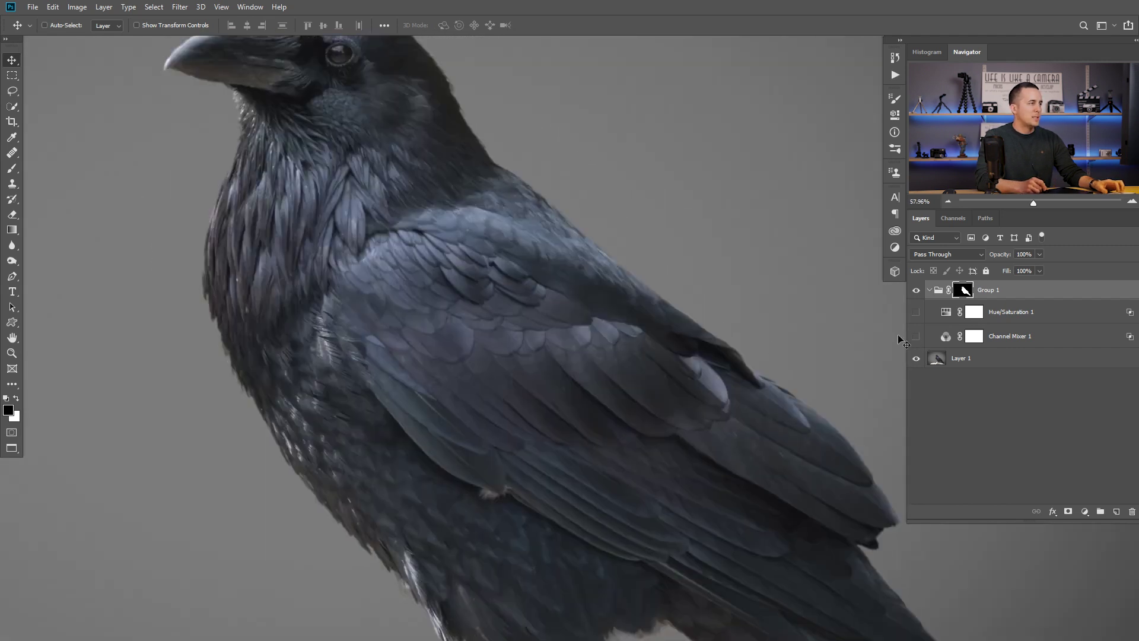
click(915, 312)
mouse_move(516, 332)
mouse_down()
mouse_move(464, 304)
mouse_move(496, 330)
mouse_up()
click(916, 312)
click(916, 336)
drag(667, 347, 543, 368)
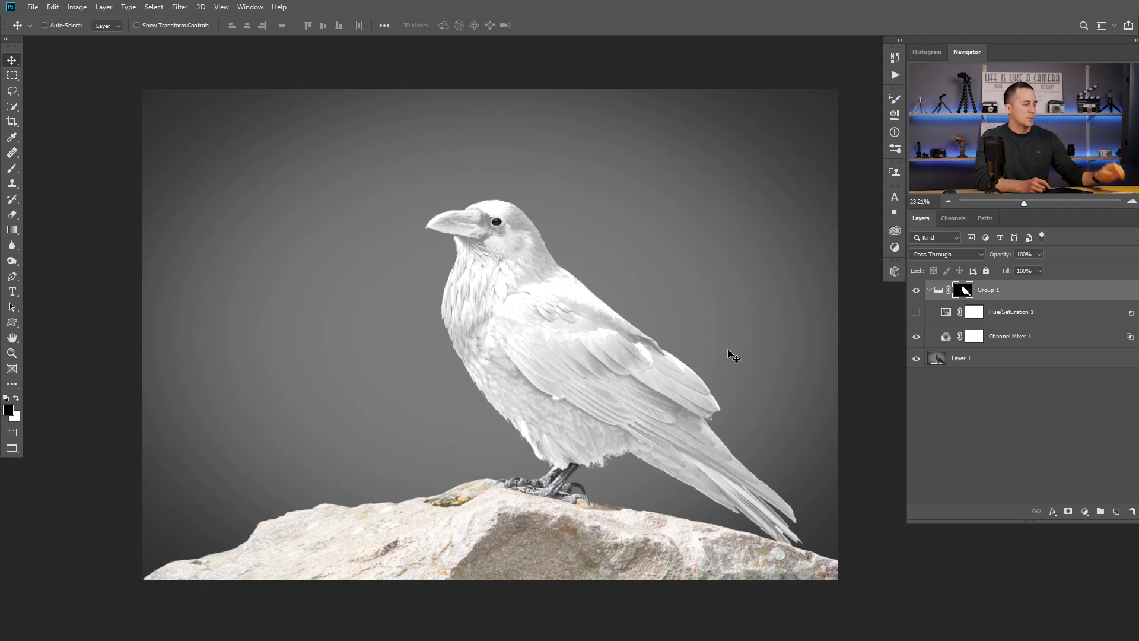
In the camera document, select the black leather panels around the lens with the Quick Selection tool, excluding the lens edge.
key(w)
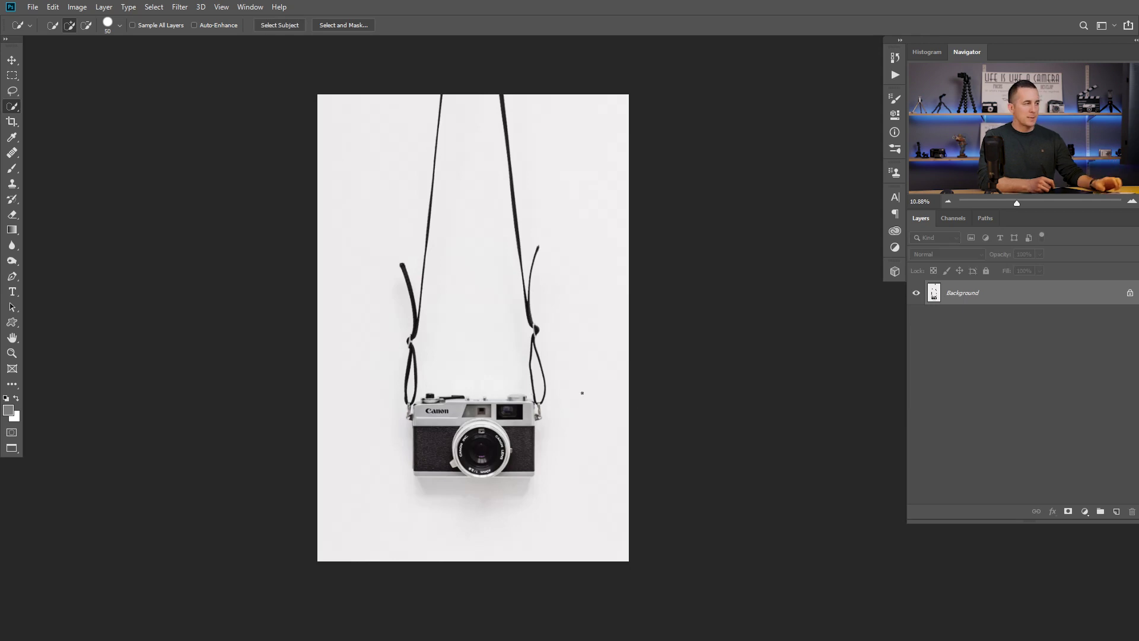
drag(479, 436, 509, 432)
scroll(509, 432, up, 2)
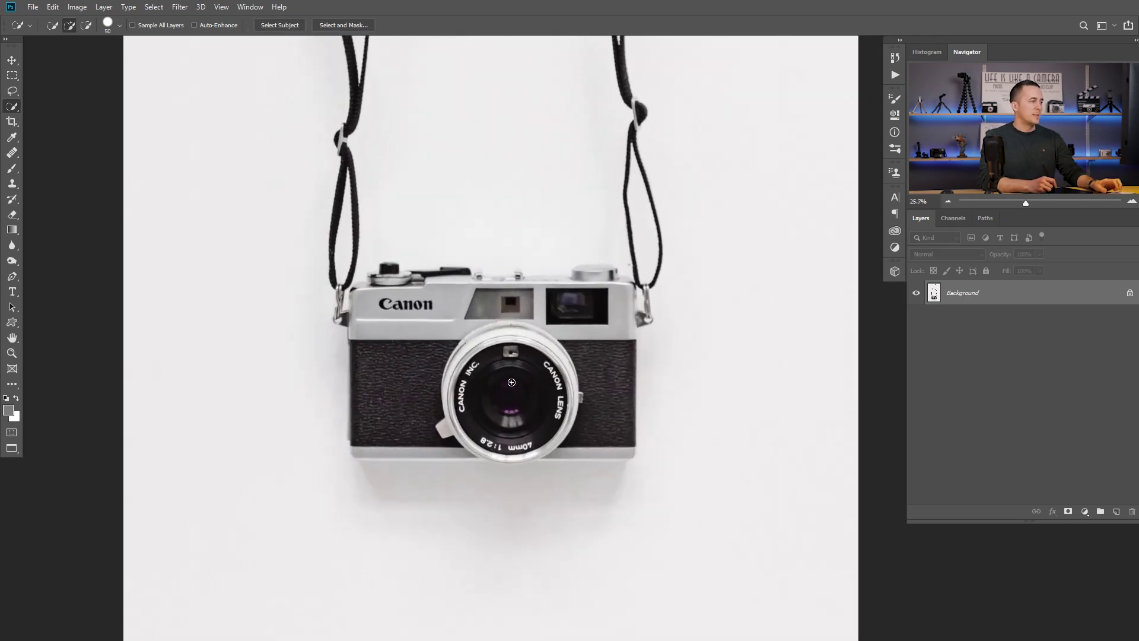
mouse_move(404, 388)
mouse_down()
mouse_move(436, 402)
mouse_move(586, 385)
mouse_move(596, 369)
mouse_move(605, 418)
mouse_move(584, 386)
mouse_up()
alt+click(578, 401)
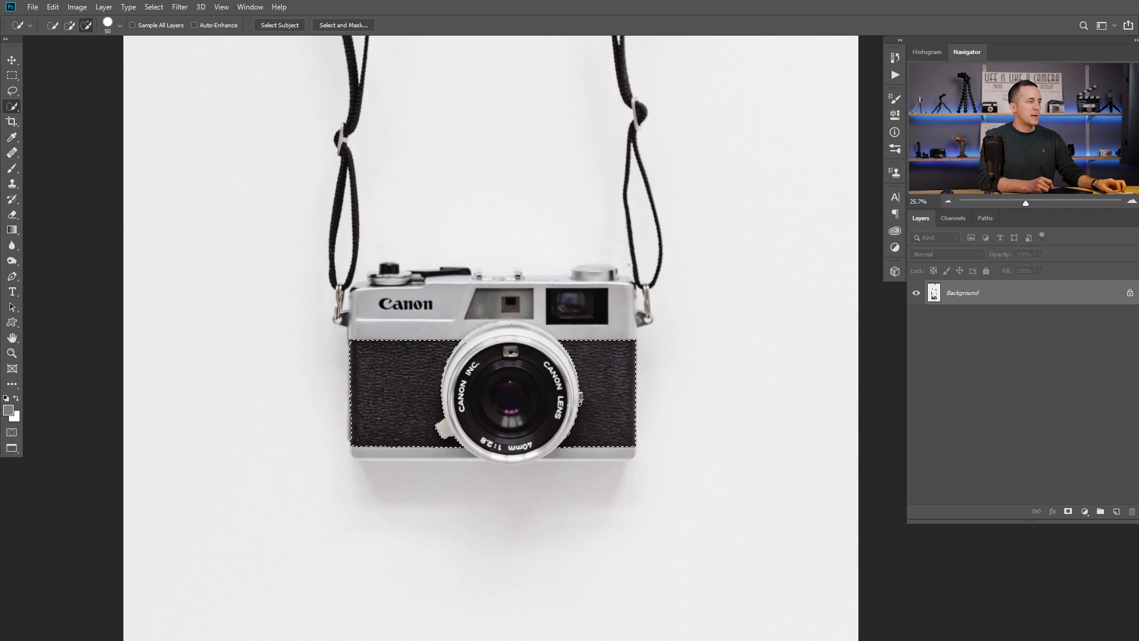
scroll(575, 401, down, 2)
scroll(572, 402, down, 1)
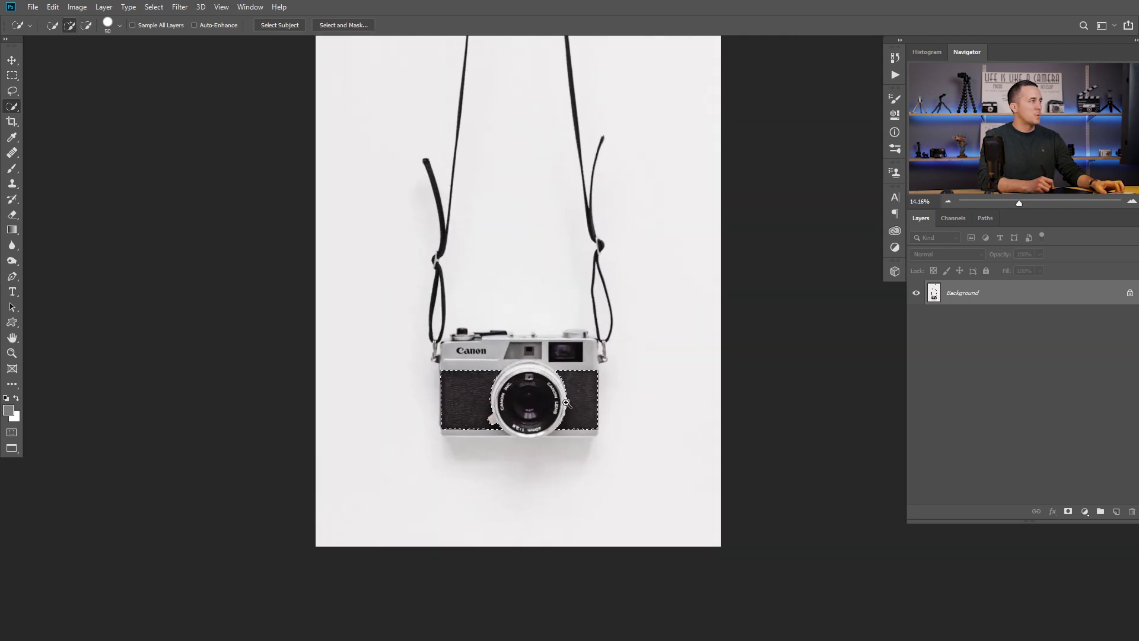
Create a group masked by the leather selection and add a Color Balance adjustment inside it.
click(1100, 511)
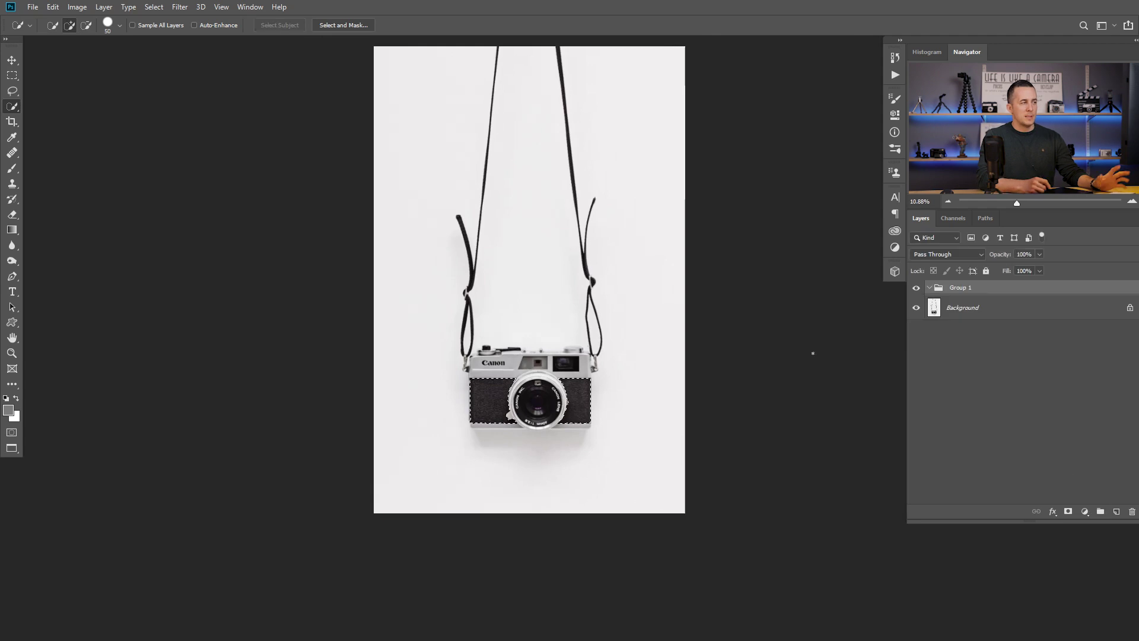
click(1068, 511)
click(1084, 512)
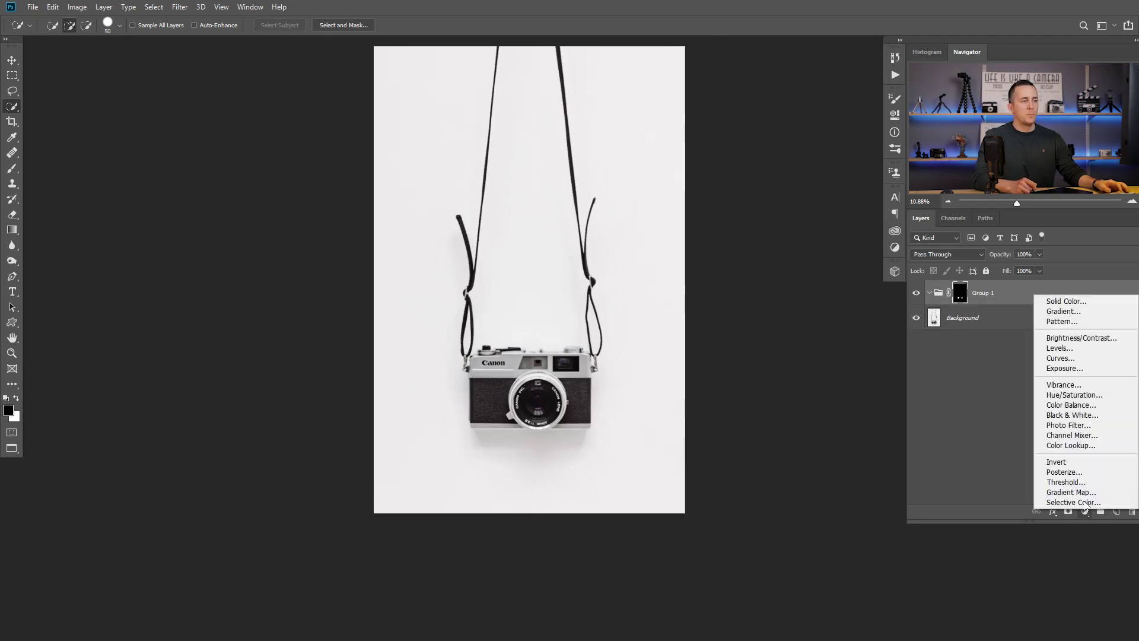
click(1078, 408)
scroll(535, 356, up, 1)
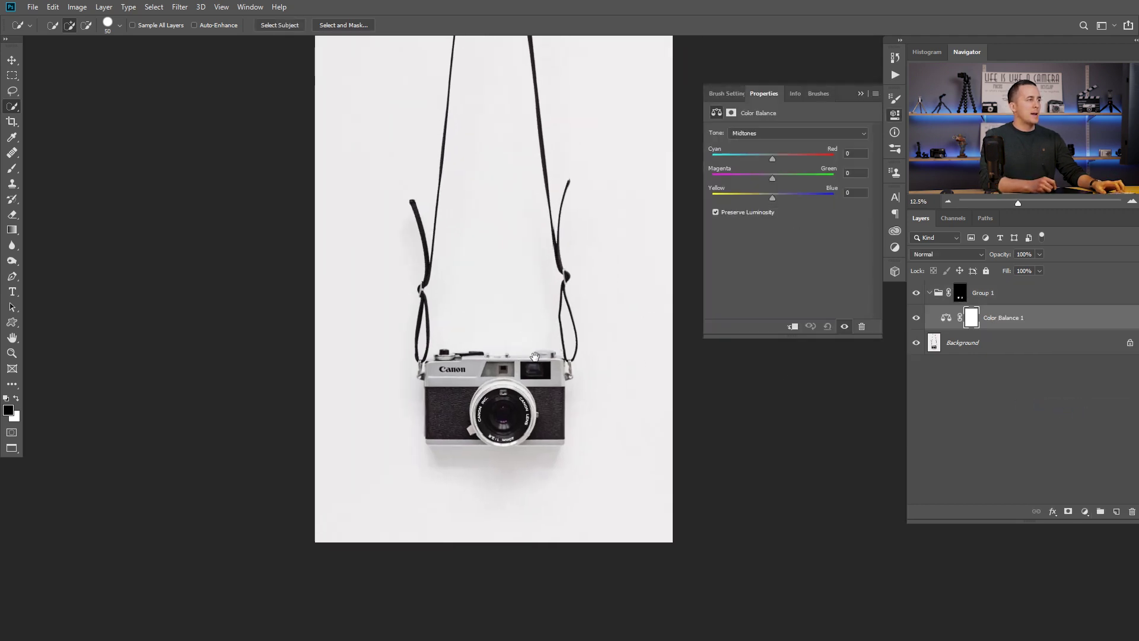
Set the Color Balance shadows to +49 red and shift them toward yellow.
click(779, 134)
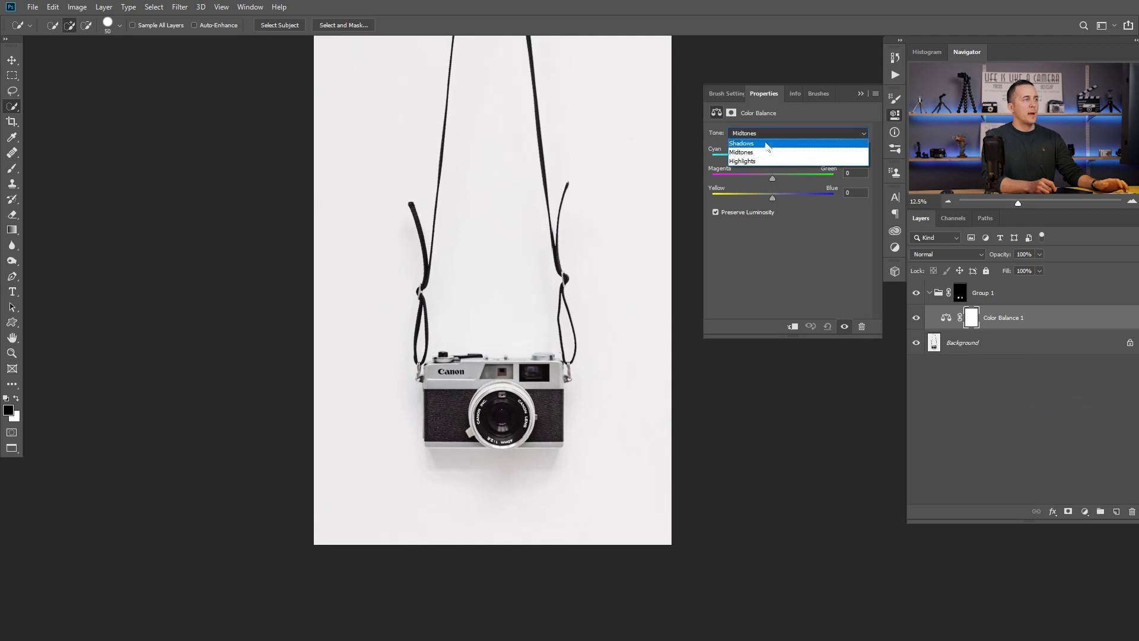
click(766, 144)
drag(777, 156, 802, 159)
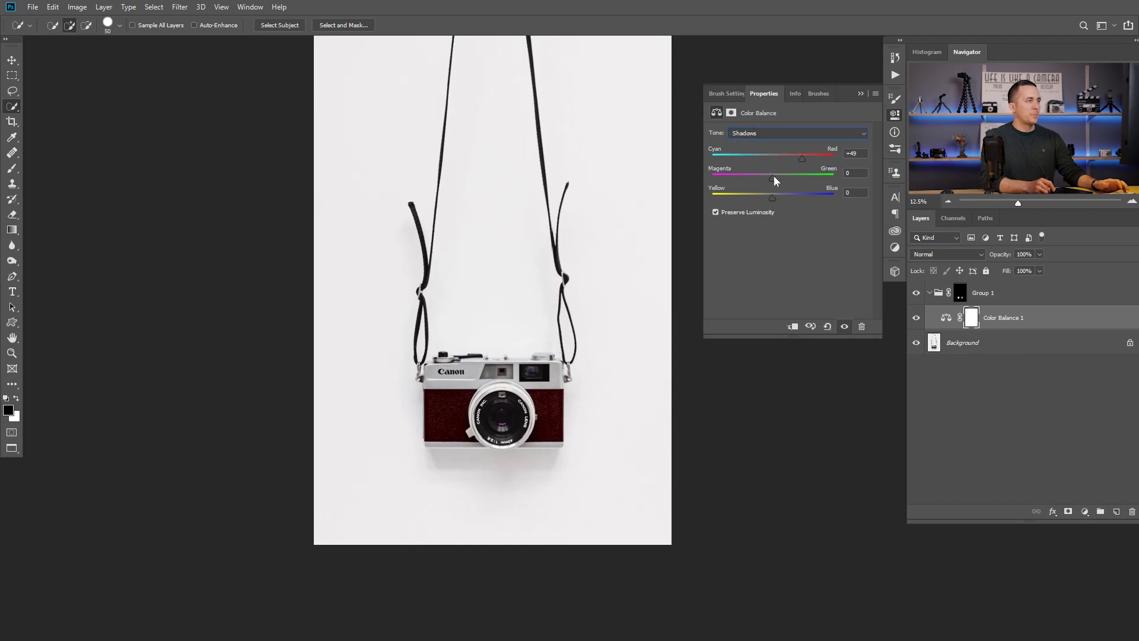
drag(782, 177, 750, 195)
Shift the Color Balance midtones toward yellow.
click(770, 137)
click(776, 153)
drag(771, 179, 754, 198)
Set the Color Balance highlights to +13 red, +12 green and -22 yellow, and turn off Preserve Luminosity.
click(777, 135)
click(765, 158)
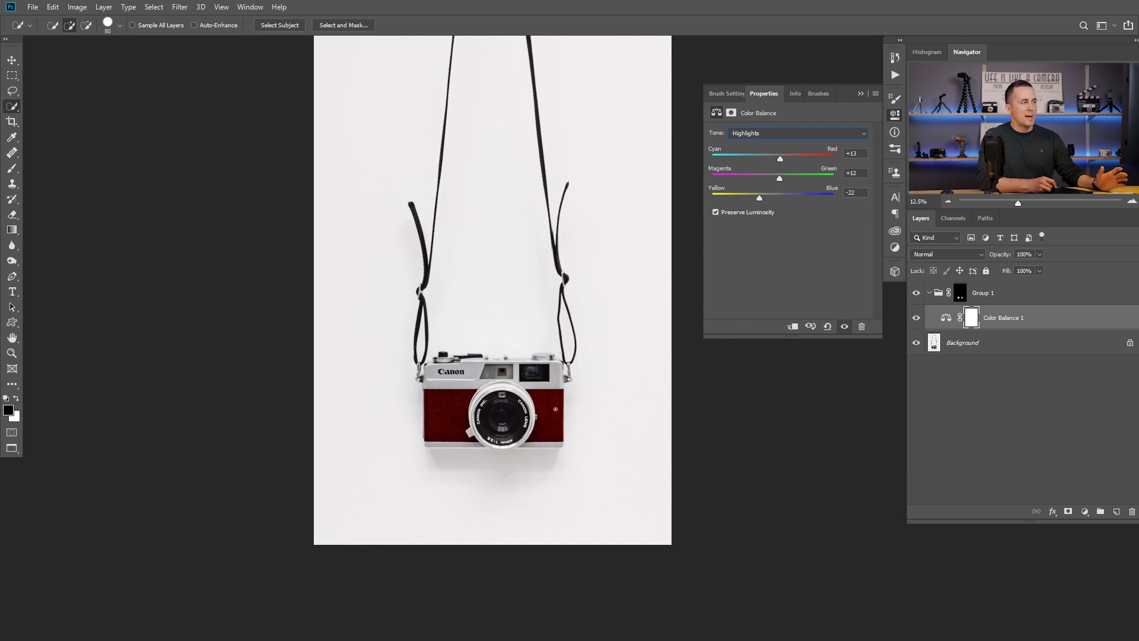
click(716, 212)
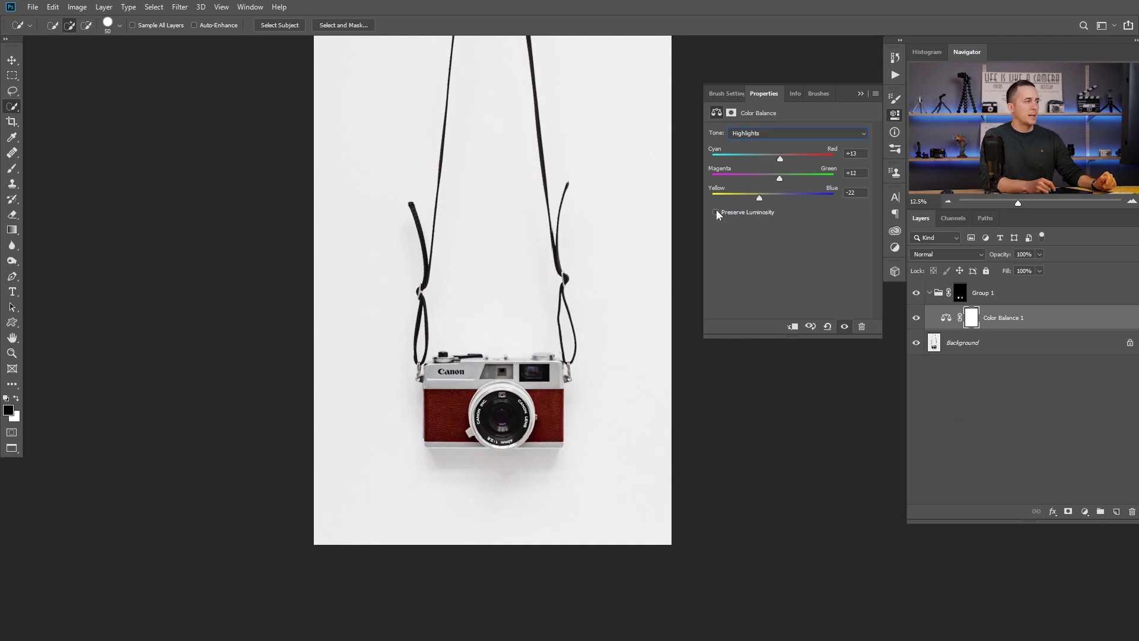
Add a Curves adjustment above Color Balance and brighten the leather with a curve point at input 110, output 153.
click(1085, 511)
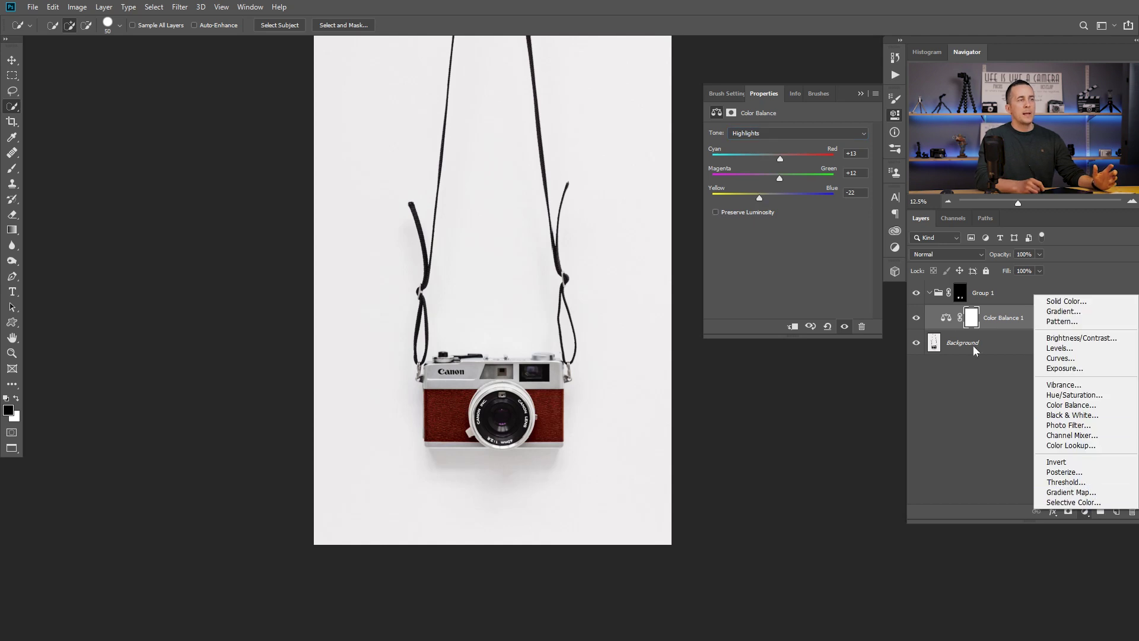
click(1069, 358)
drag(790, 233, 791, 211)
drag(558, 321, 520, 337)
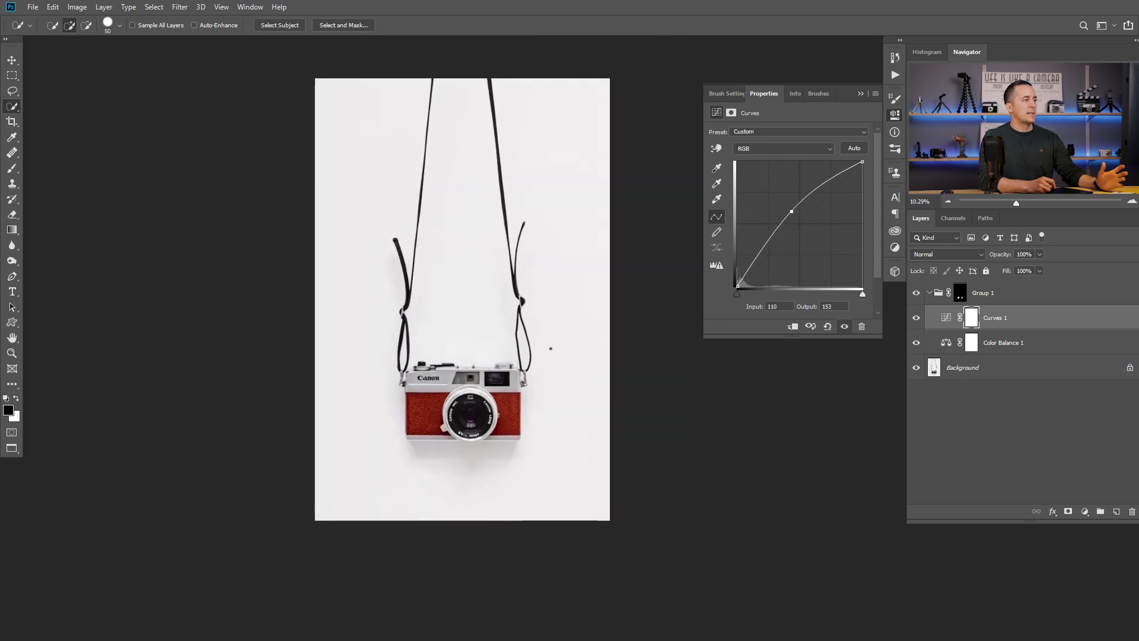
Set the Color Balance midtones to +24 red, +23 green and +38 blue, and the shadows to +26 green and +24 blue.
click(945, 343)
mouse_move(765, 176)
mouse_down()
mouse_move(800, 179)
mouse_move(769, 177)
mouse_move(787, 179)
mouse_move(761, 197)
mouse_up()
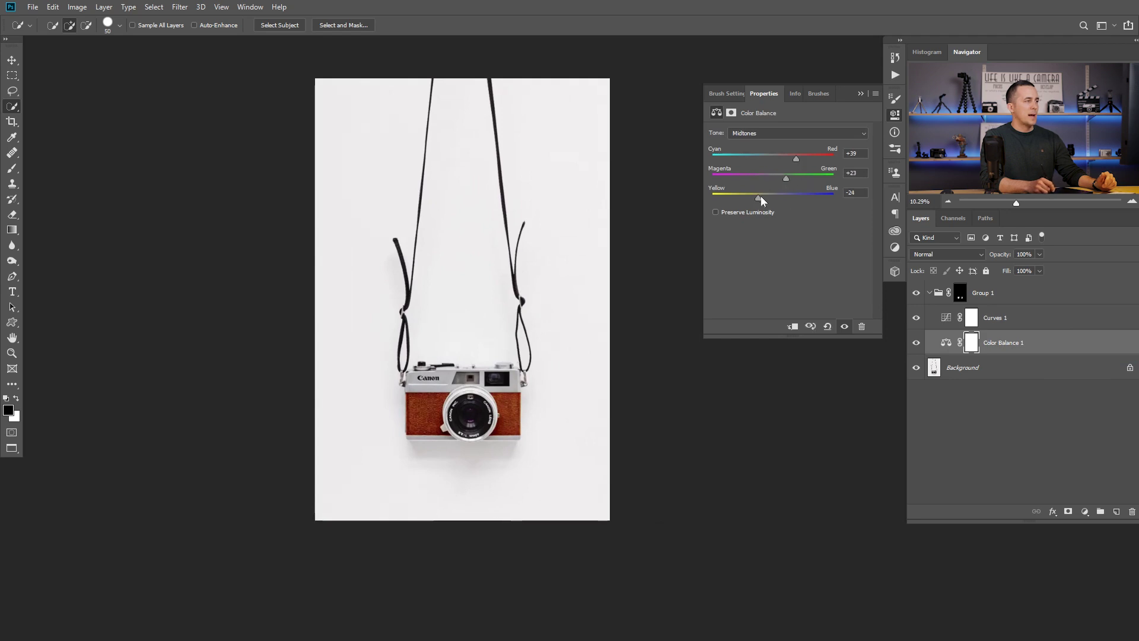
drag(796, 159, 785, 194)
click(765, 134)
click(765, 144)
click(778, 134)
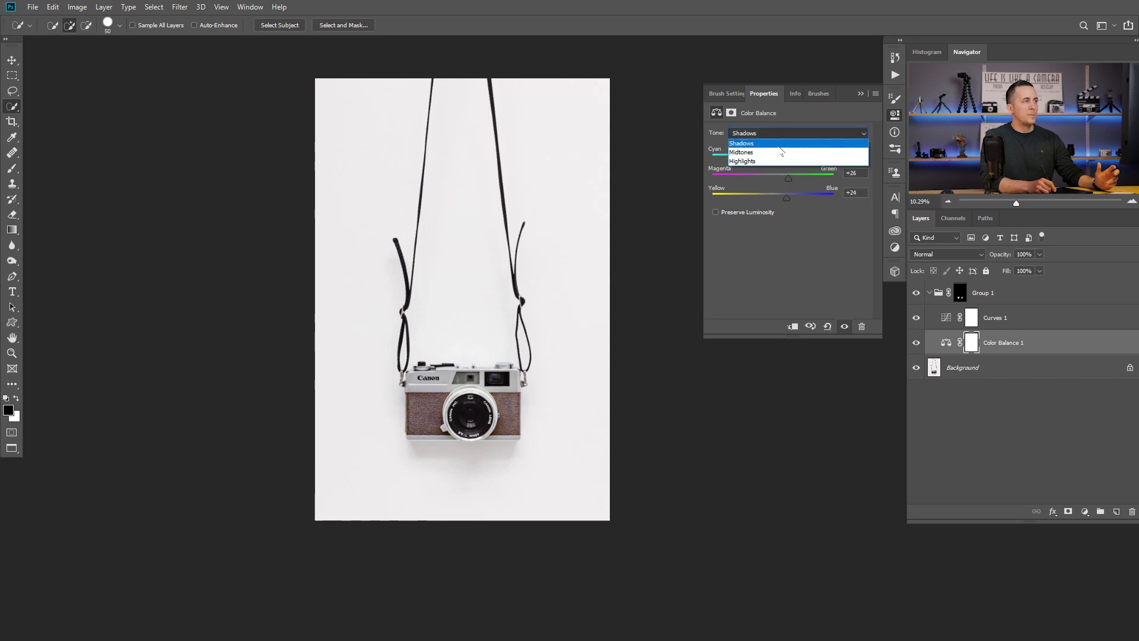
click(788, 172)
click(775, 133)
click(769, 150)
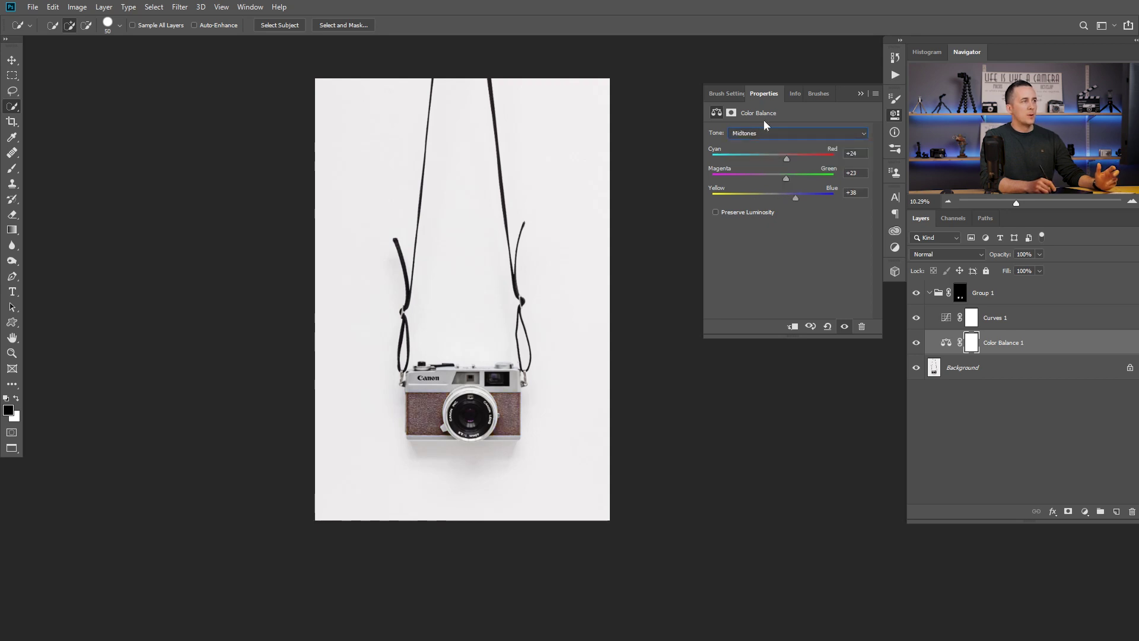
Set the Color Balance midtones to +77 red, +33 green and -51 yellow for a tan leather tone.
drag(781, 180, 807, 177)
drag(748, 198, 741, 195)
drag(804, 178, 792, 178)
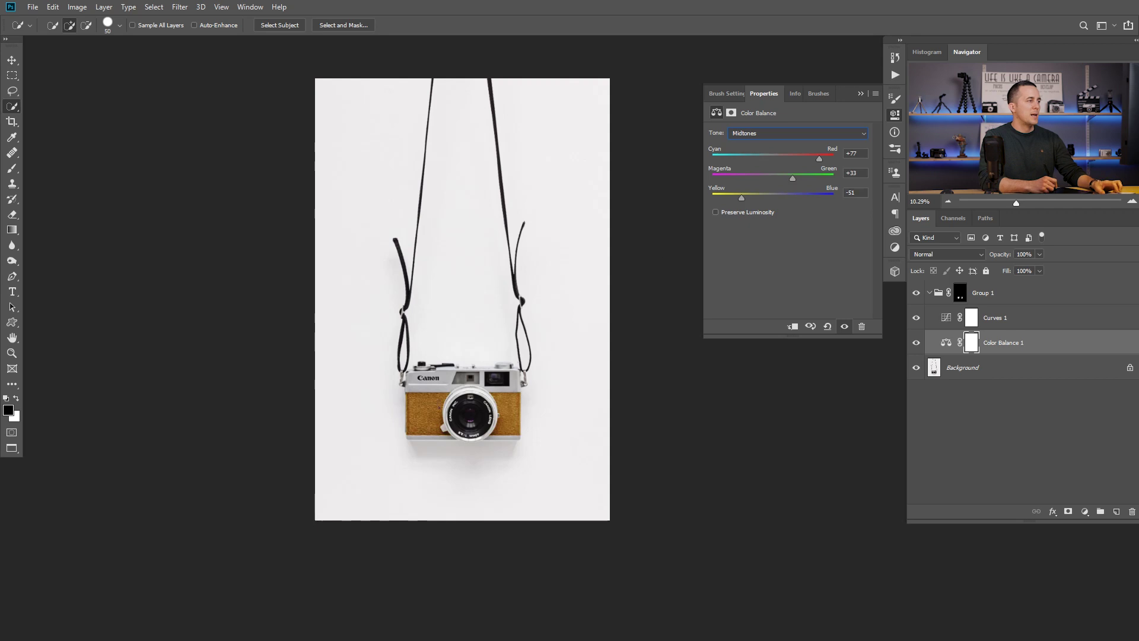
scroll(439, 407, up, 5)
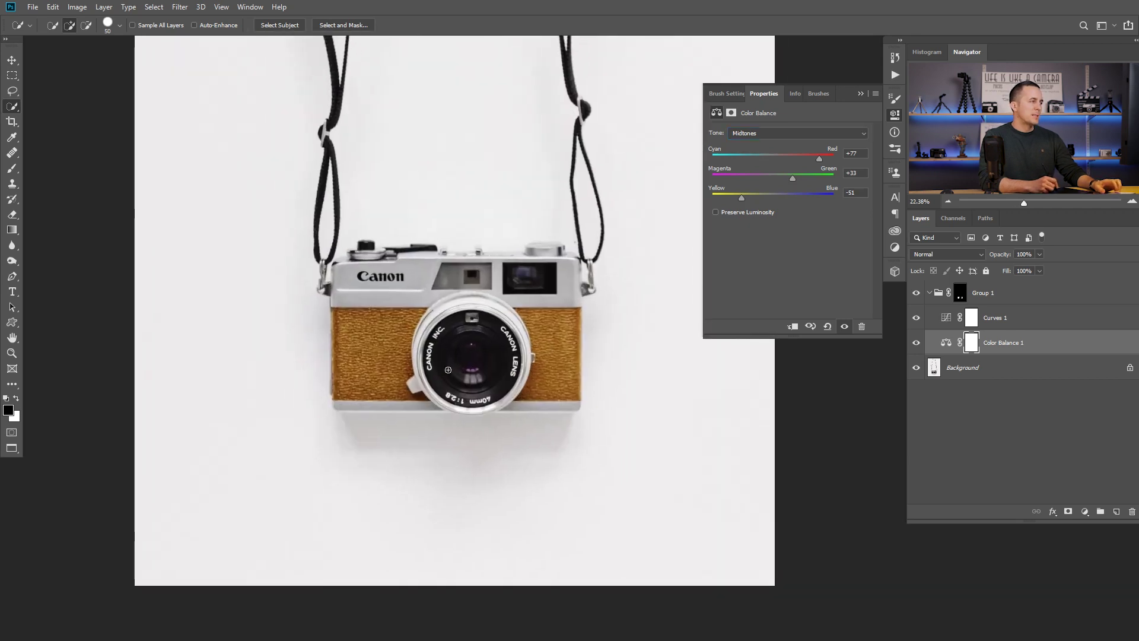
scroll(448, 369, down, 5)
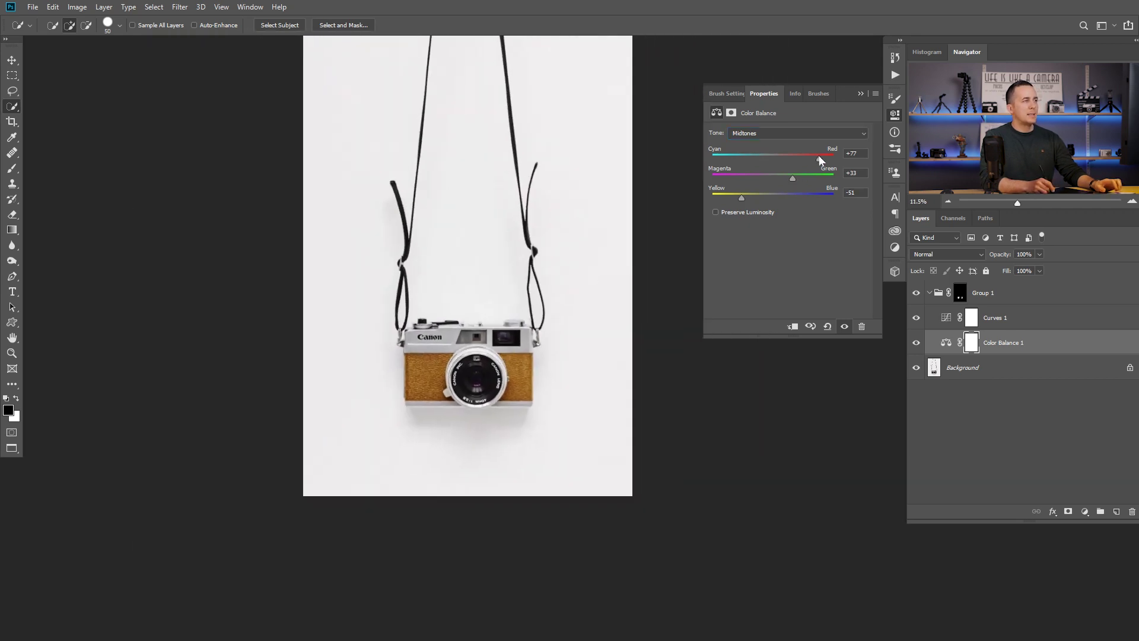
Delete the Curves adjustment layer and reset the Color Balance adjustment to its defaults.
click(949, 322)
key(Delete)
key(ctrl+comma)
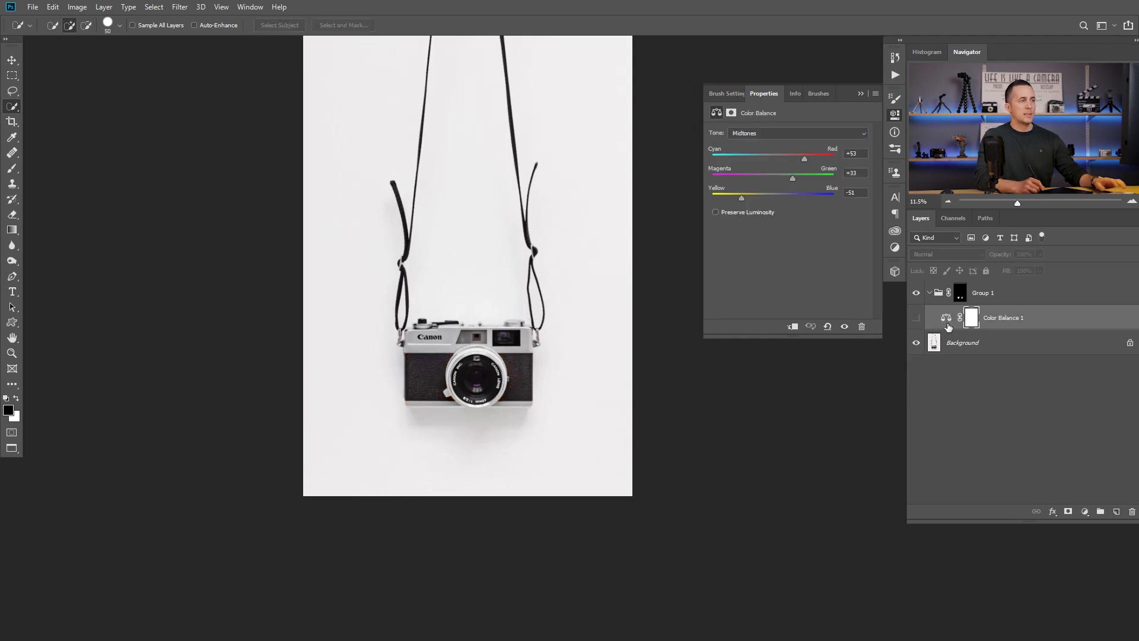
click(916, 317)
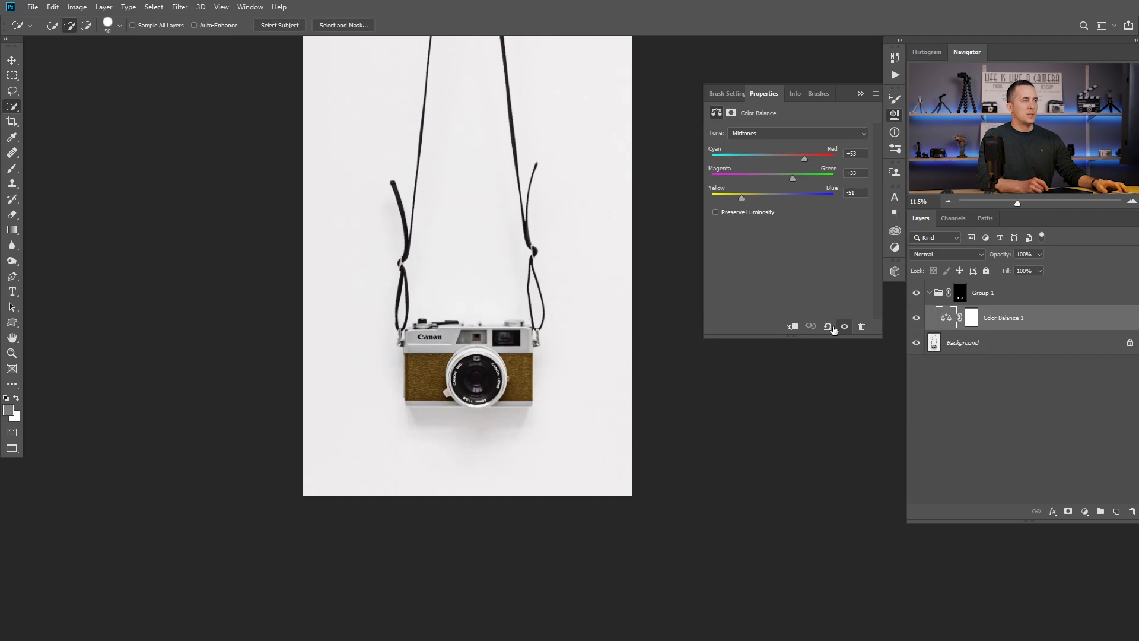
click(828, 326)
Add a Hue/Saturation adjustment with Colorize on, set to hue 203, saturation 59 and lightness +7.
click(1084, 512)
click(1062, 388)
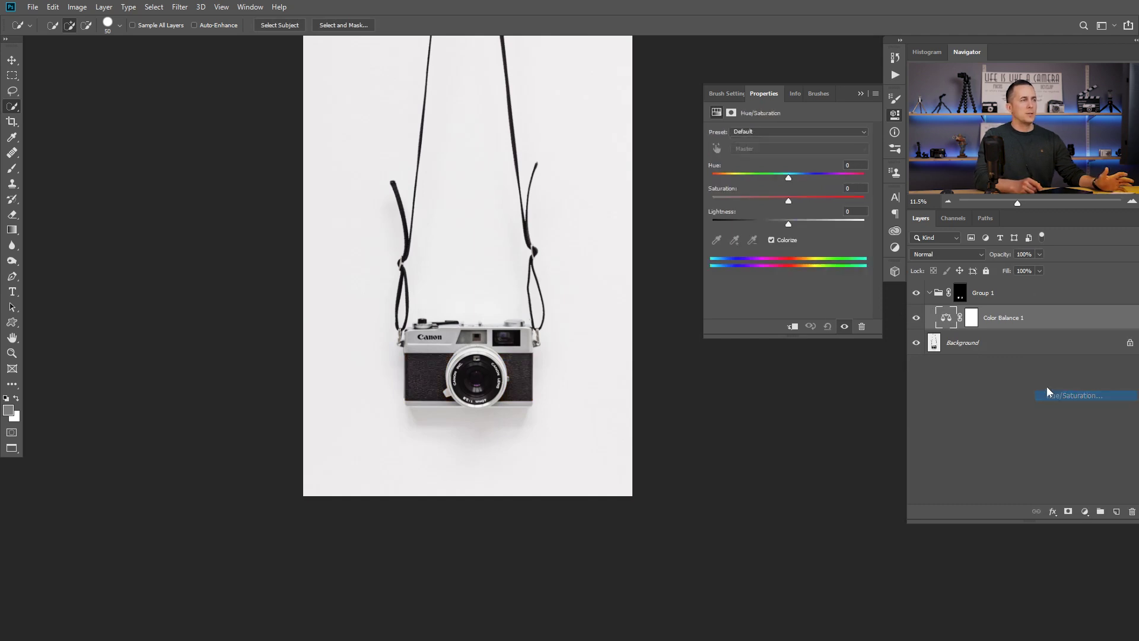
click(777, 242)
drag(760, 173, 795, 176)
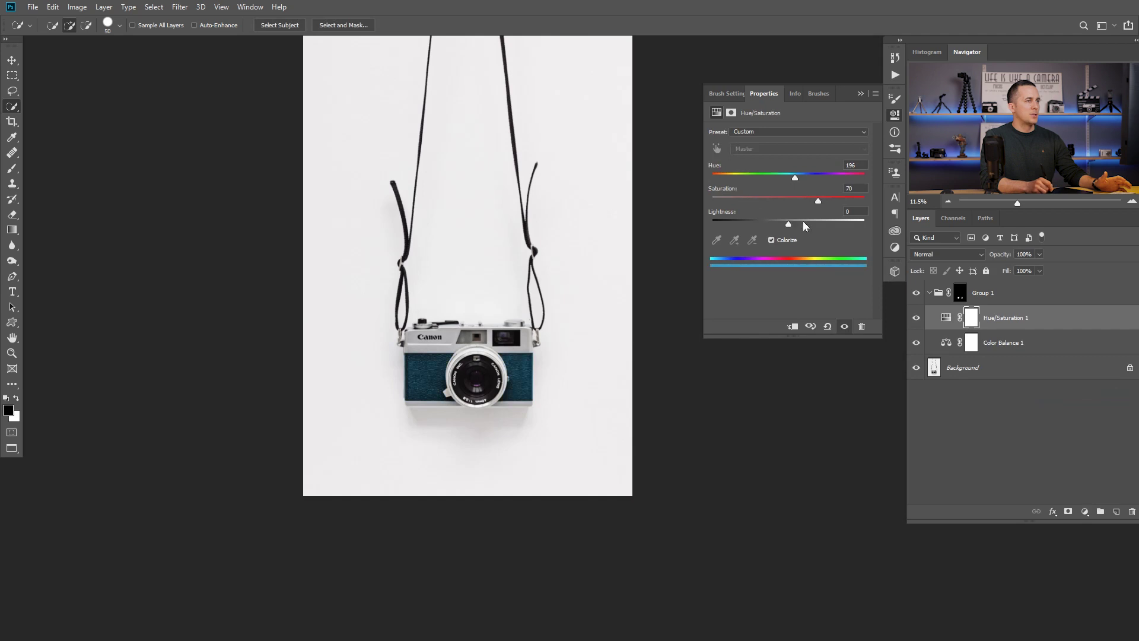
drag(792, 224, 794, 224)
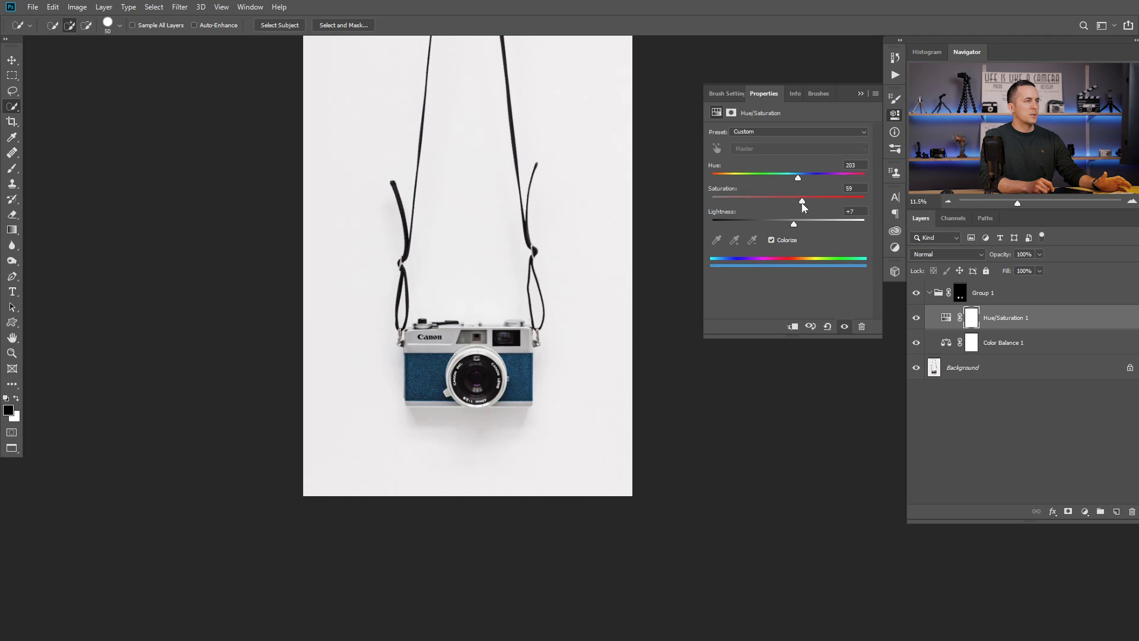
Move the Color Balance layer above Hue/Saturation and shift its midtones toward cyan.
click(946, 343)
drag(946, 342, 946, 318)
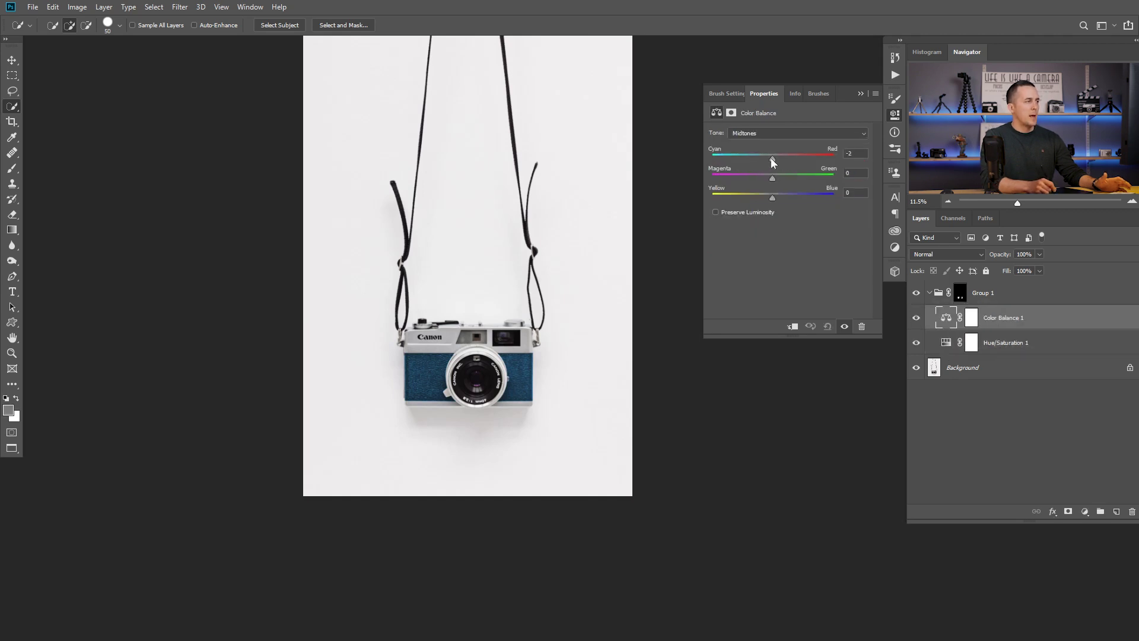
drag(758, 159, 753, 159)
Set the Color Balance shadows to +86 green and +24 blue.
click(774, 133)
click(770, 144)
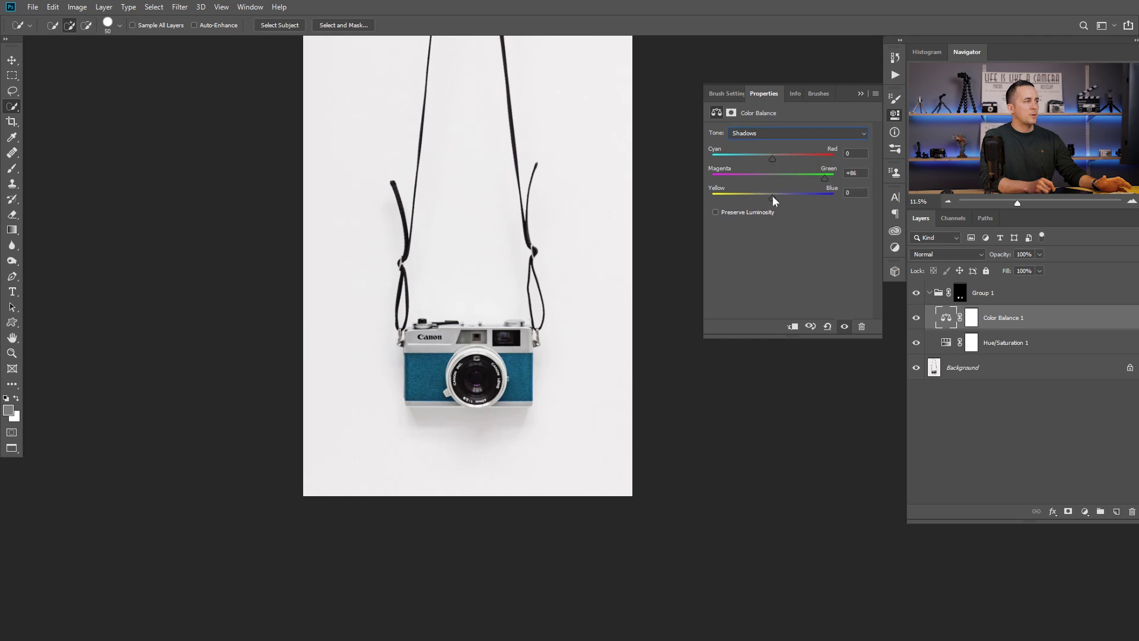
drag(772, 198, 783, 198)
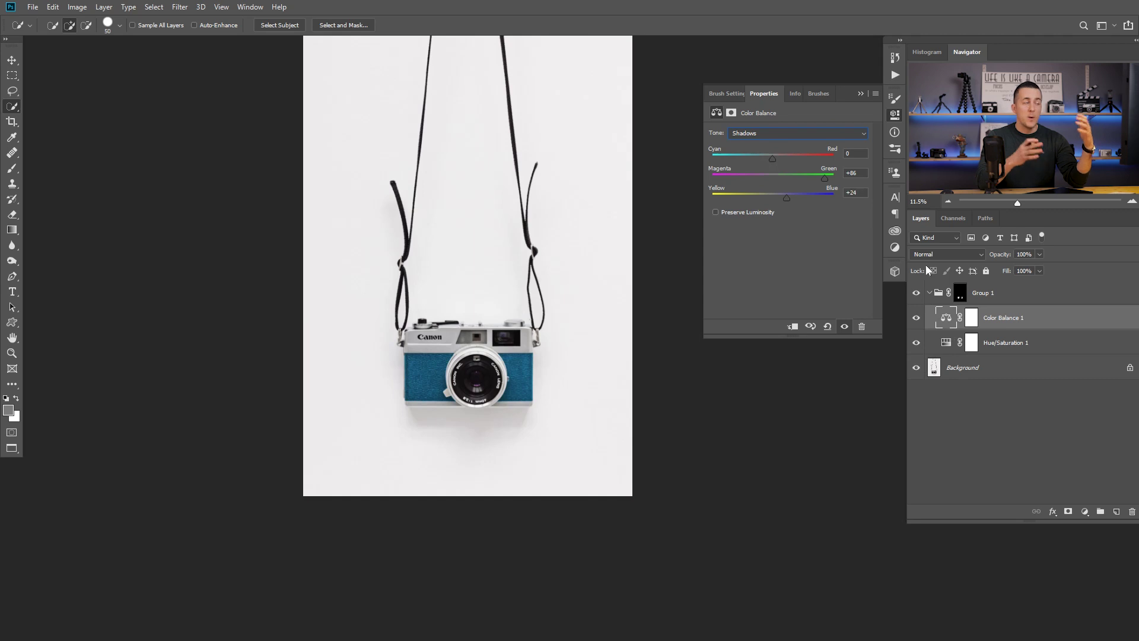
Compare the leather color by hiding and showing the Hue/Saturation and Color Balance layers.
click(916, 342)
click(916, 318)
click(917, 342)
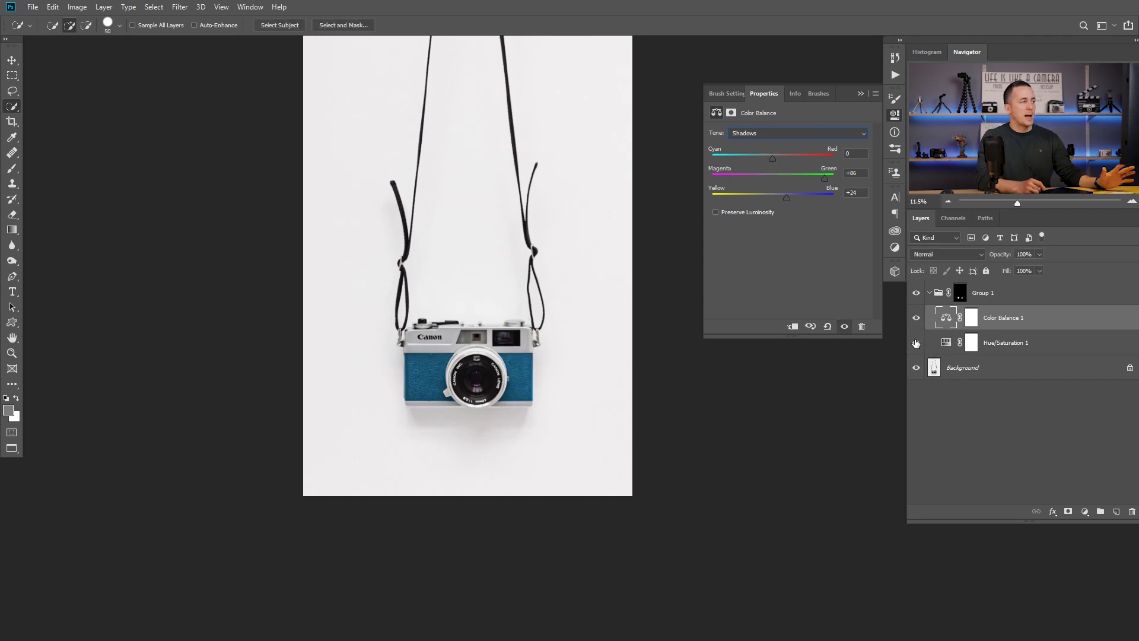